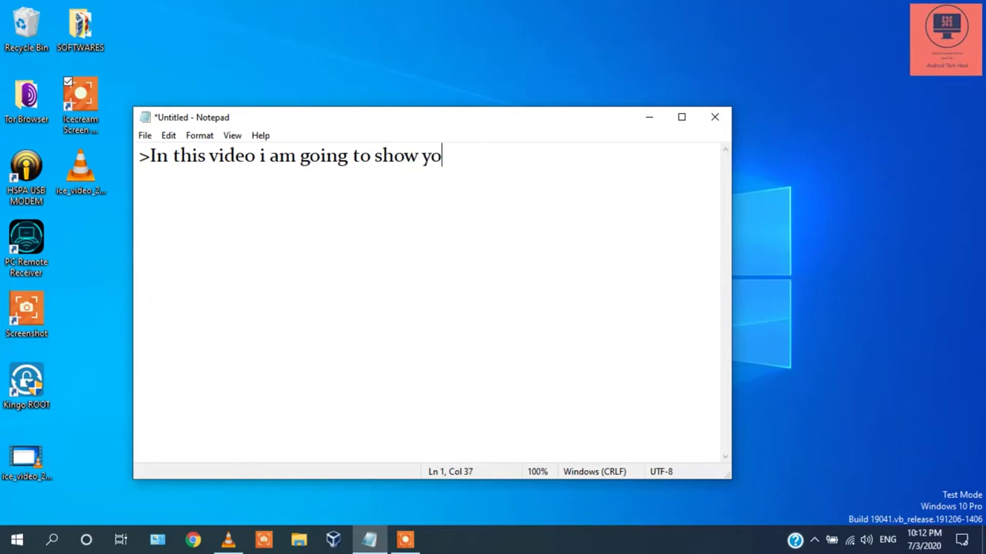
# Step: Complete the intro sentence with "you how to download in install metasploitable in virtual box,,," and add the line ">>Follow the steps carefully" below it
pyautogui.write('ad in ')
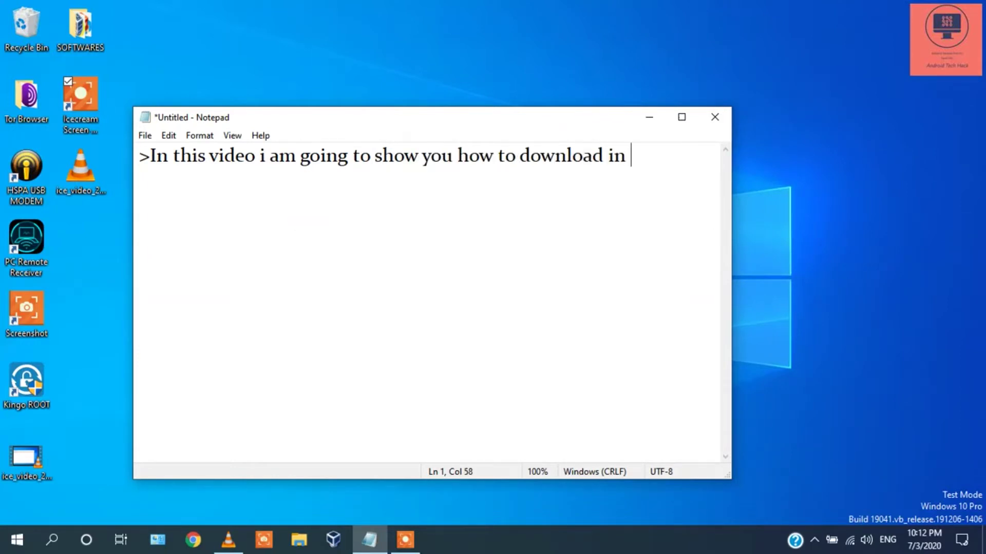
pyautogui.write('install metasploit')
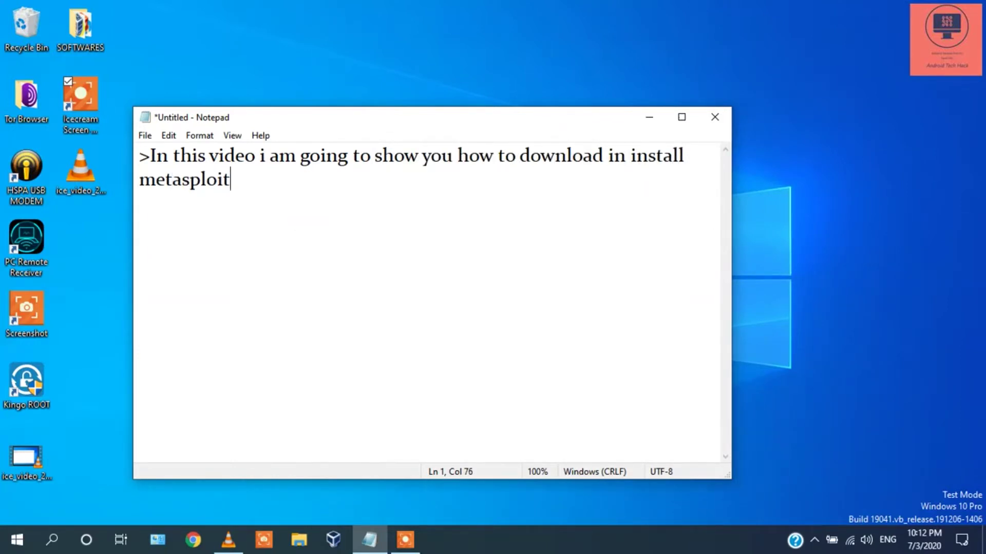
pyautogui.write('able in virtual box,,,')
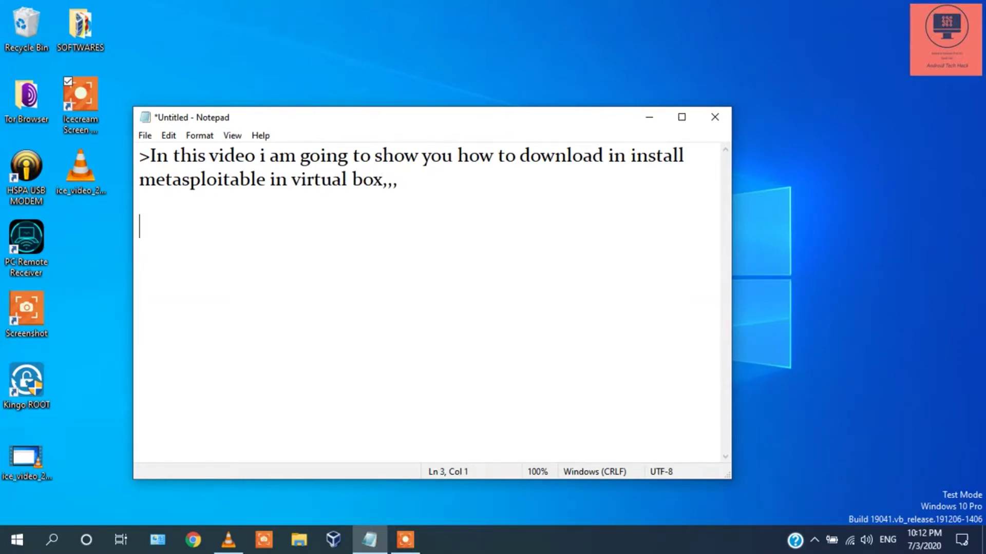
pyautogui.write('Follow the step')
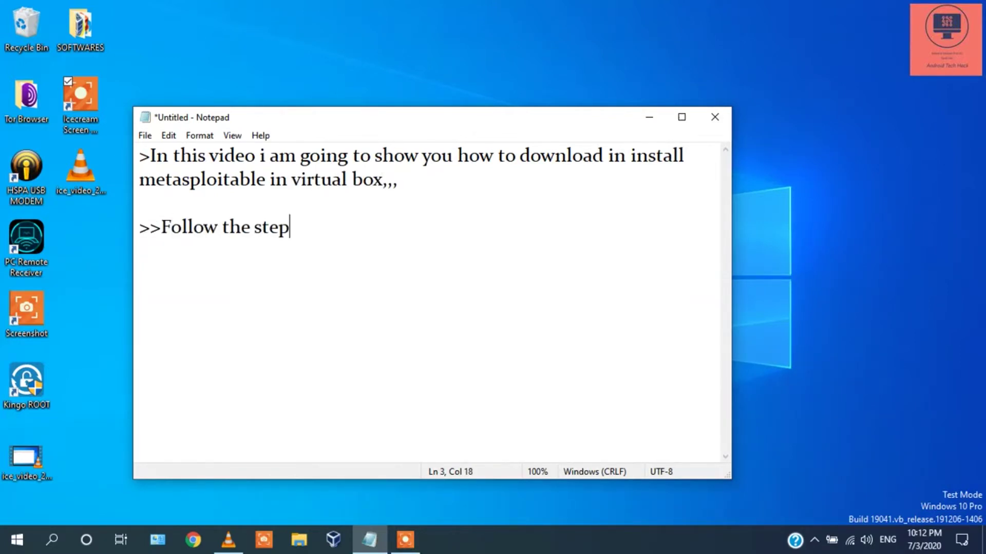
pyautogui.write('s carefully')
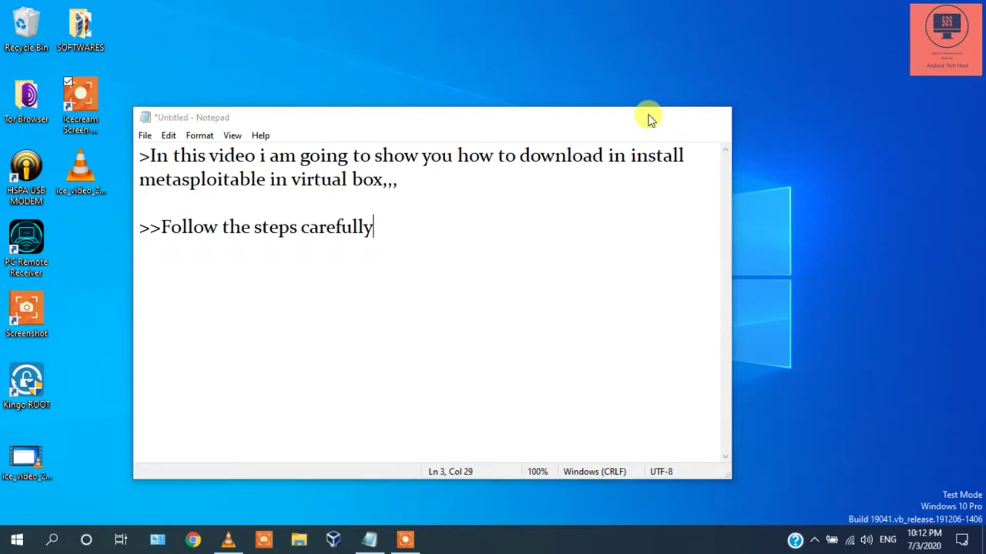
pyautogui.click(649, 117)
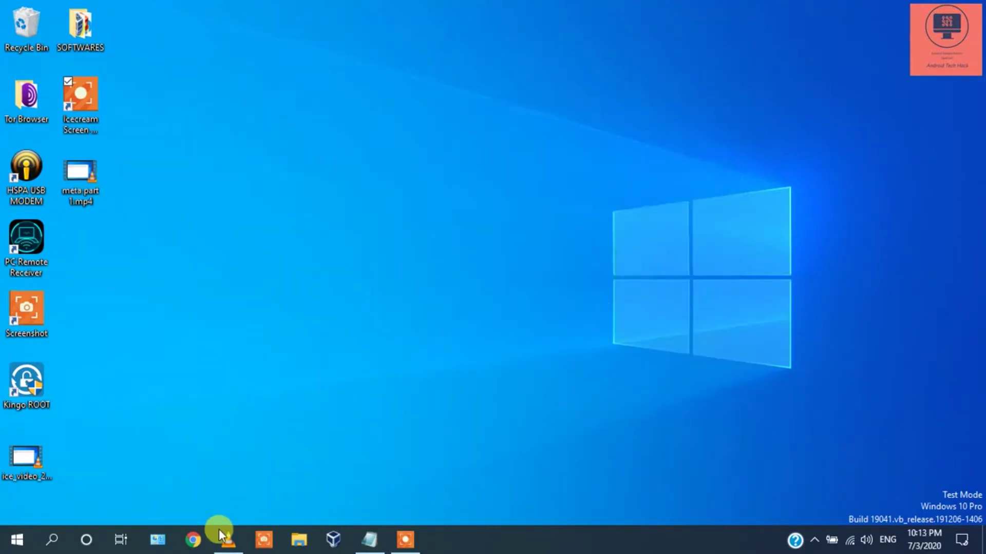
# Step: Switch to Chrome and open the sourceforge.net website
pyautogui.click(193, 541)
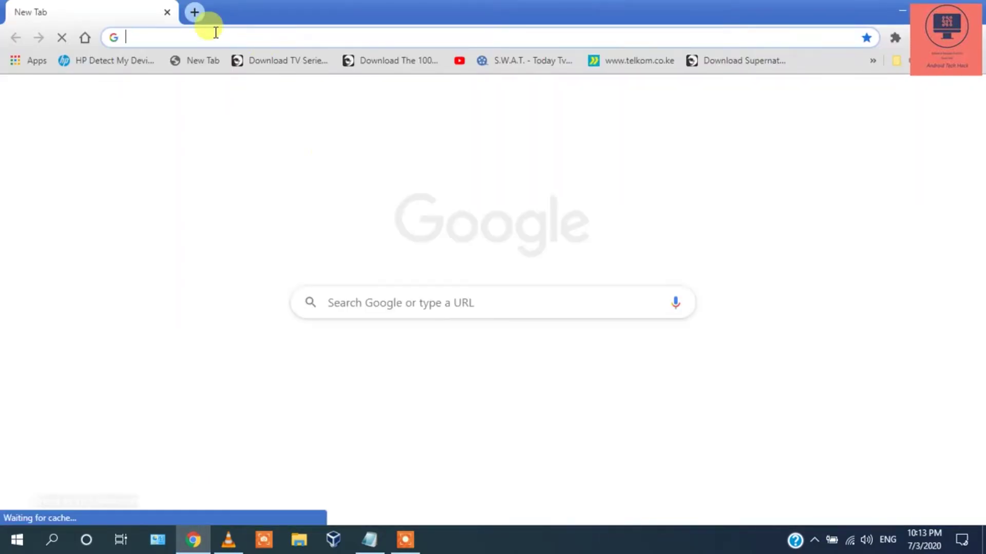
pyautogui.write('sourceforge.net')
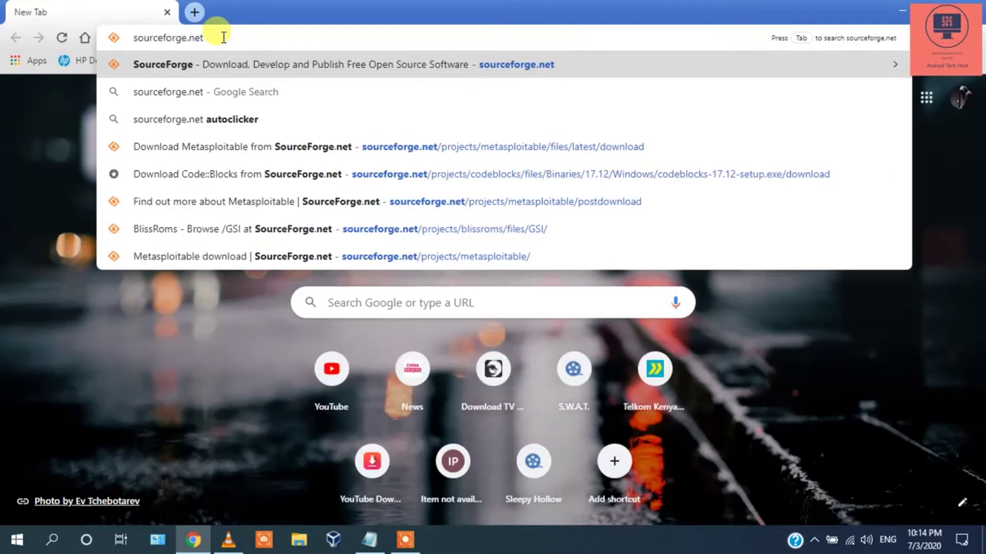
pyautogui.press('Return')
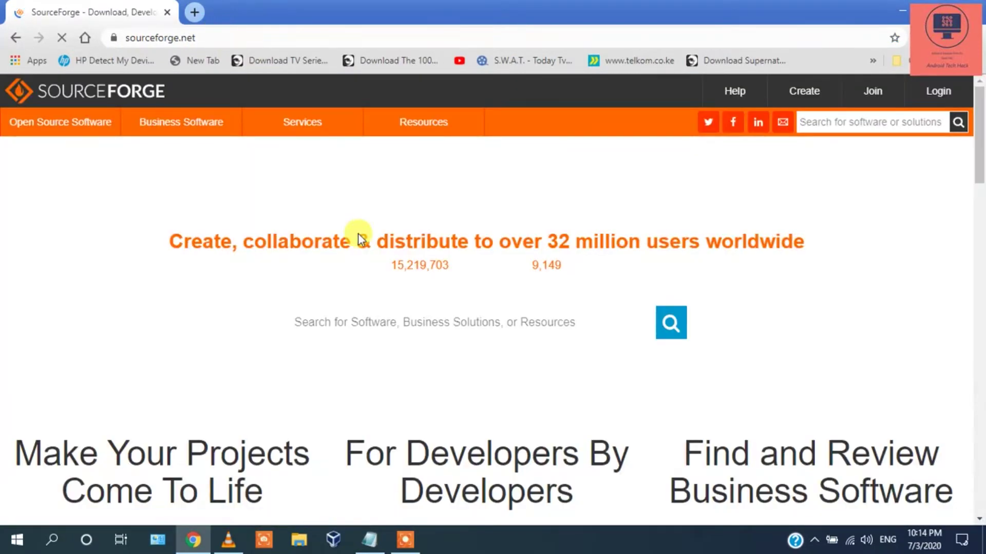
# Step: Search SourceForge for "metasploitable" and open the suggested Metasploitable open source project
pyautogui.scroll(-5, 408, 354)
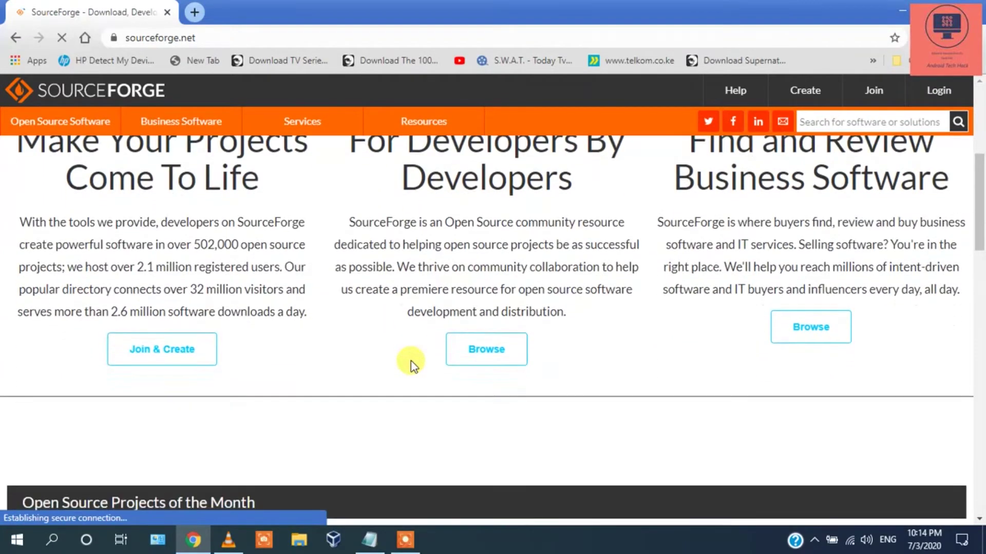
pyautogui.scroll(5, 411, 366)
pyautogui.click(403, 329)
pyautogui.write('m')
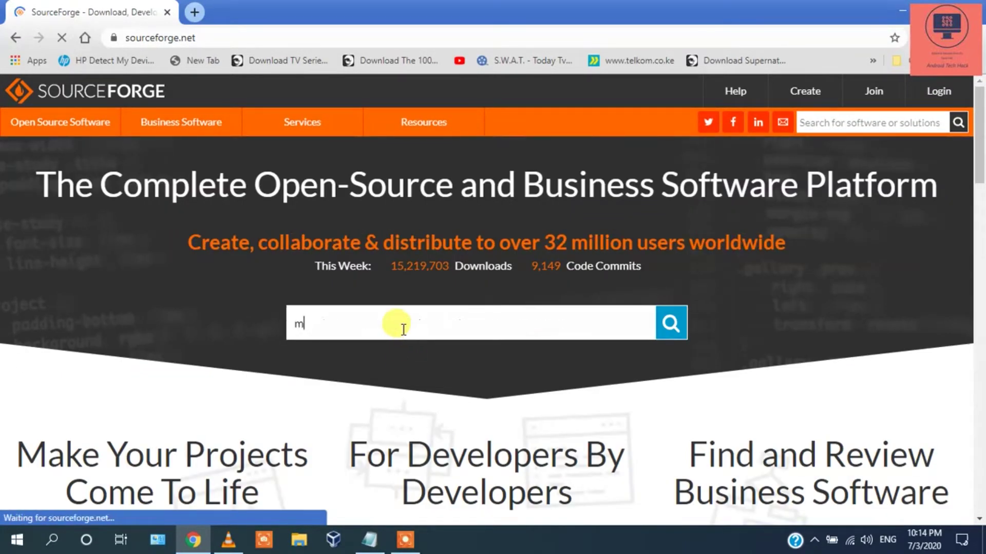
pyautogui.write('etasplo')
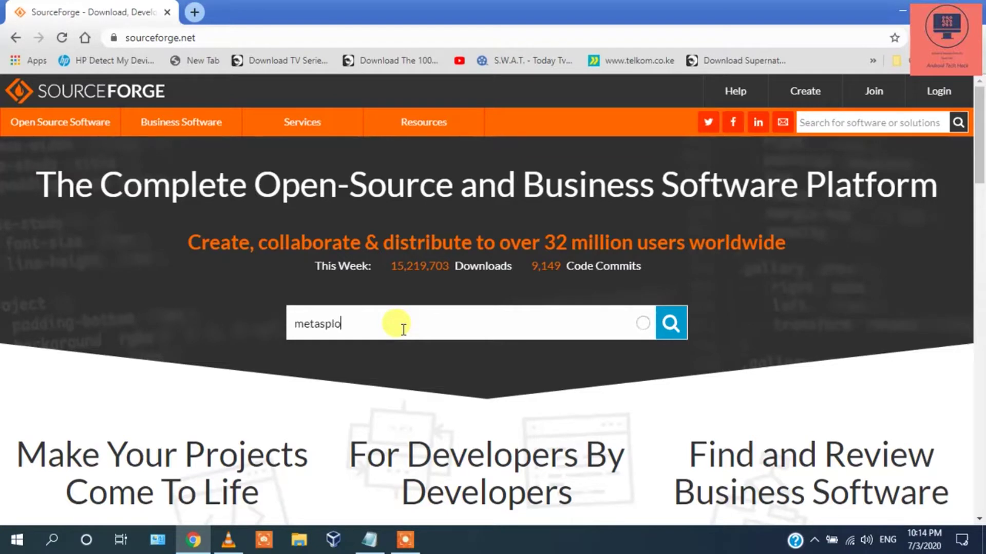
pyautogui.write('itable')
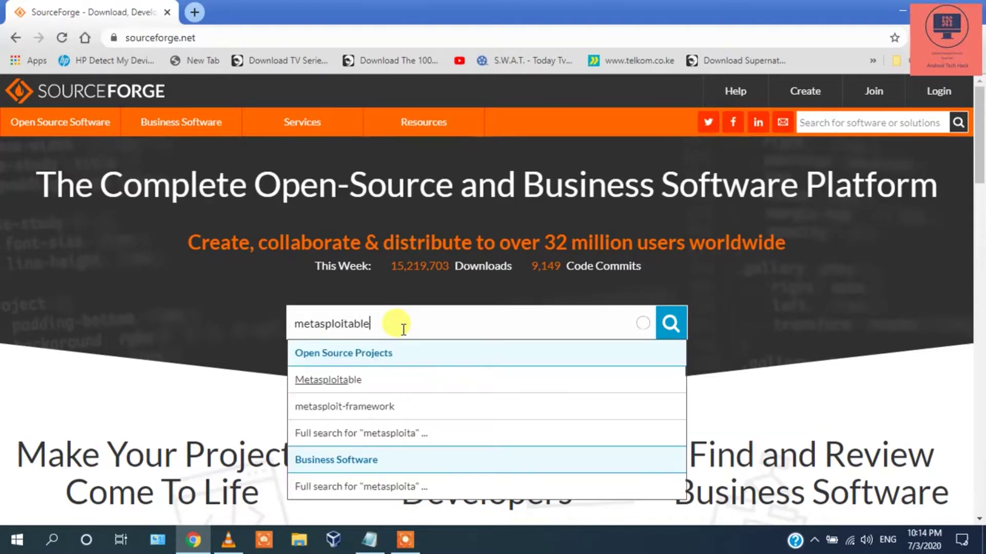
pyautogui.click(347, 379)
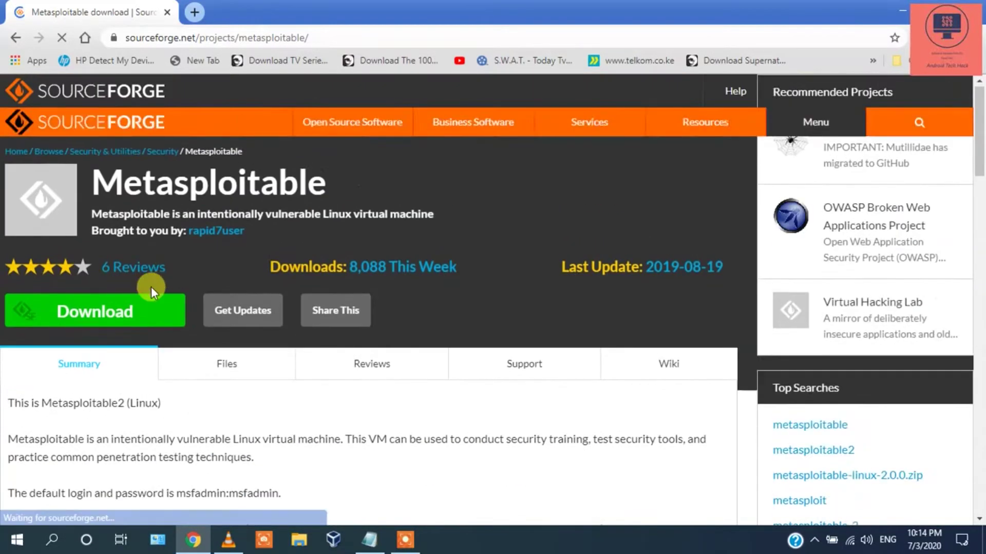
# Step: Start downloading the Metasploitable zip archive from its project page and pause the download
pyautogui.click(139, 311)
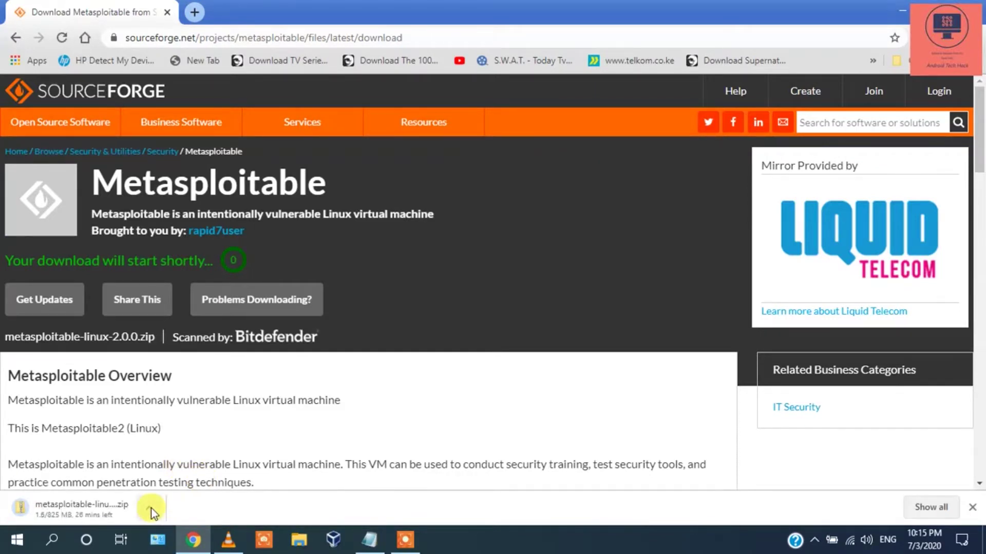
pyautogui.click(149, 508)
pyautogui.click(178, 443)
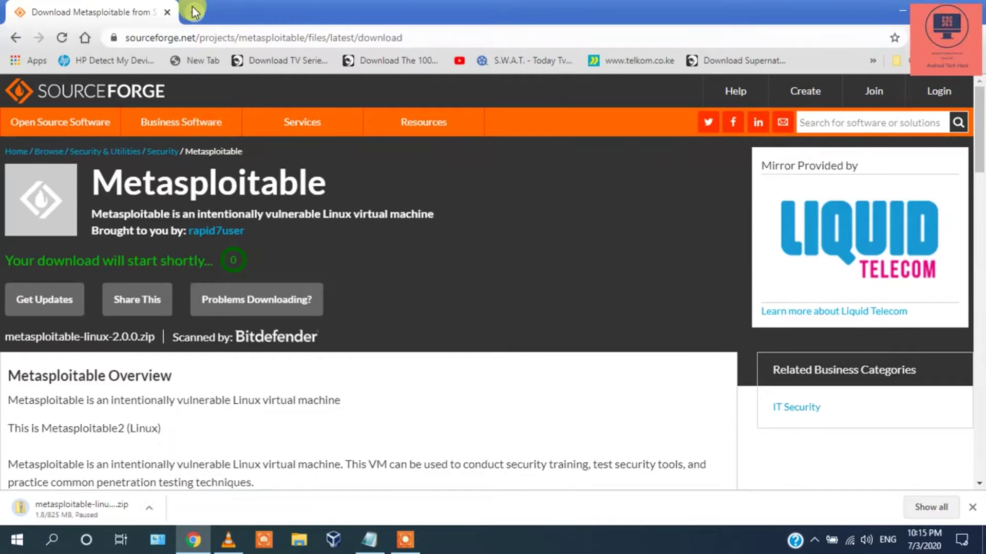
# Step: Open the browser's download history in a new tab
pyautogui.click(194, 12)
pyautogui.click(973, 37)
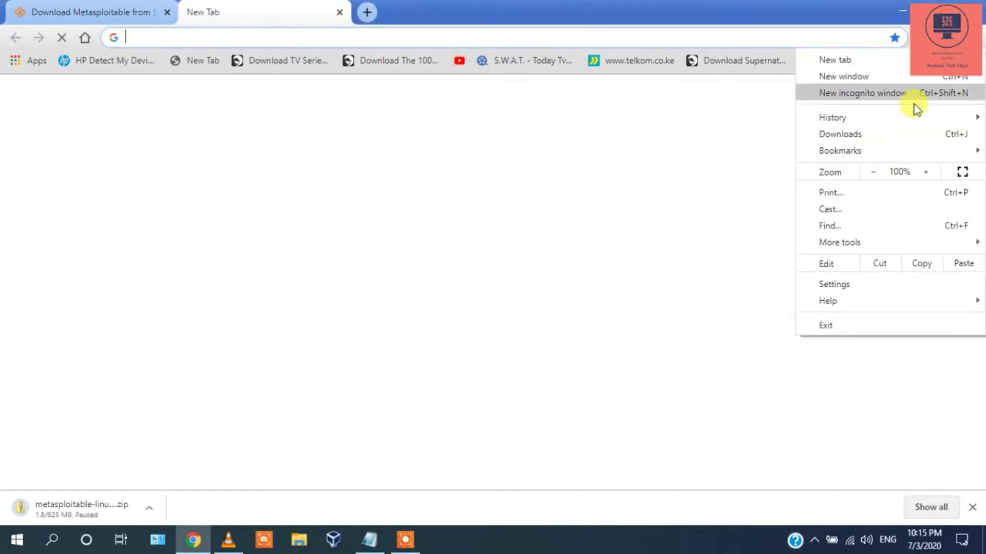
pyautogui.click(873, 134)
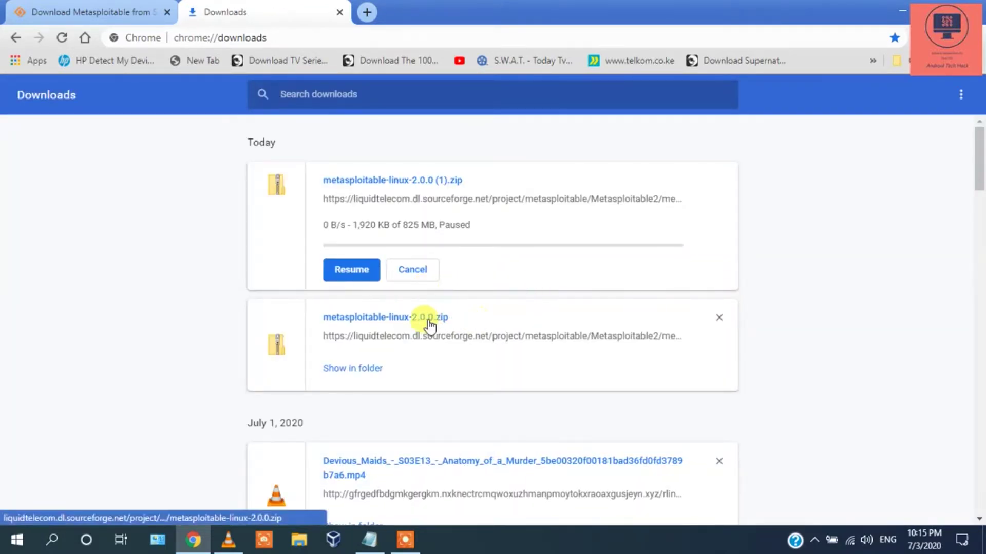
# Step: Switch to Notepad and add the line "I had already downloaded" below the existing text, leaving a blank line between
pyautogui.click(369, 540)
pyautogui.press('Return')
pyautogui.press('Return')
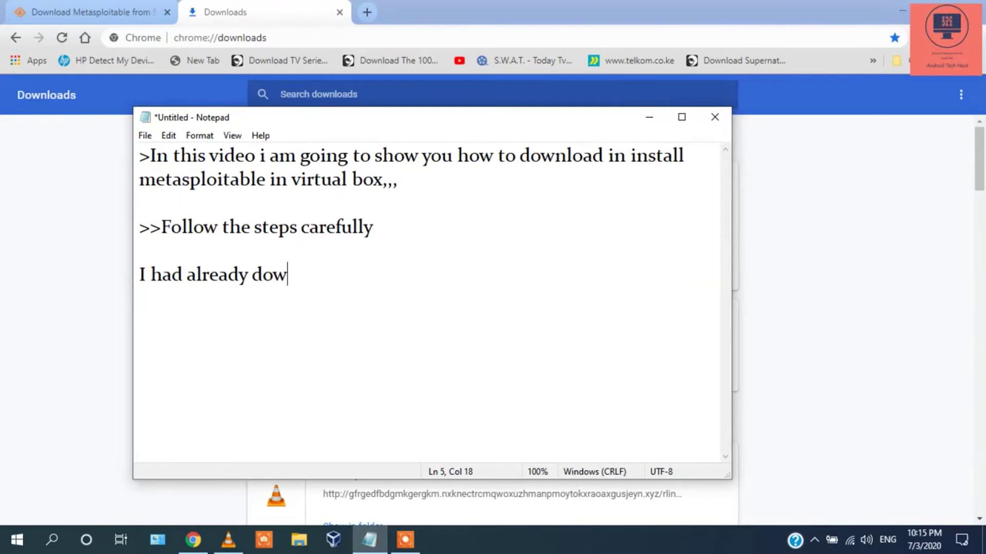
pyautogui.write('I had already downloaded')
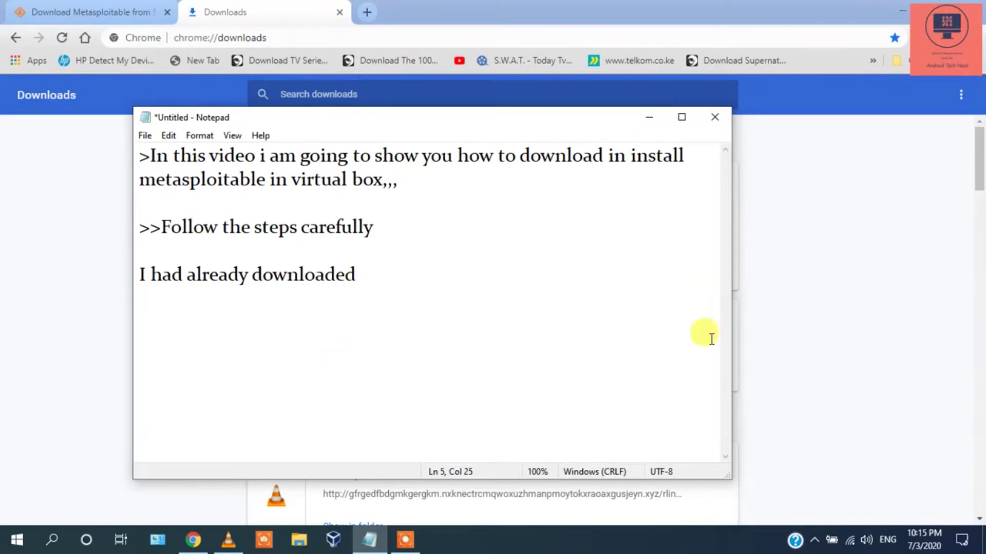
pyautogui.click(650, 122)
# Step: Show the completed metasploitable-linux-2.0.0.zip download in its folder and extract the archive with 7-Zip into a metasploitable-linux-2.0.0 folder
pyautogui.click(362, 369)
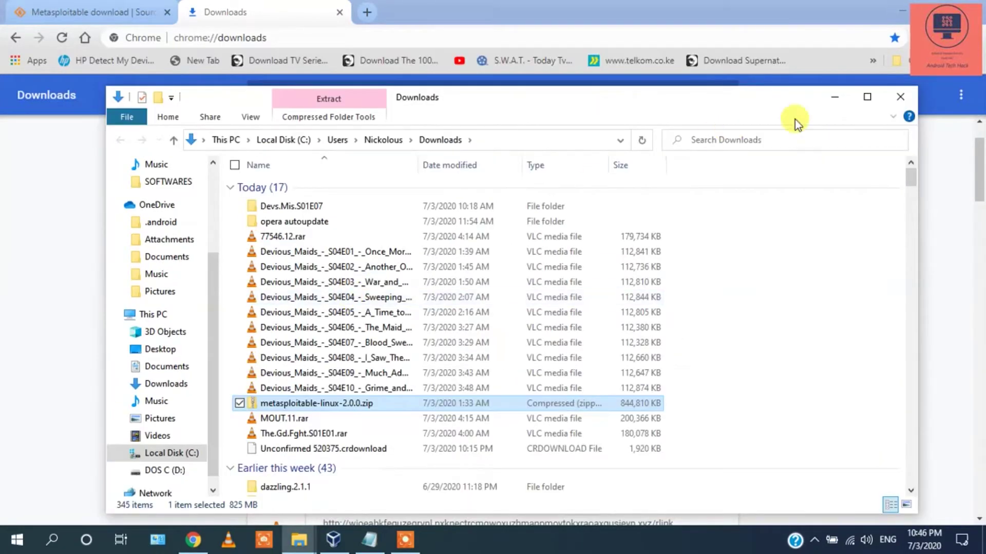
pyautogui.click(867, 96)
pyautogui.rightClick(228, 315)
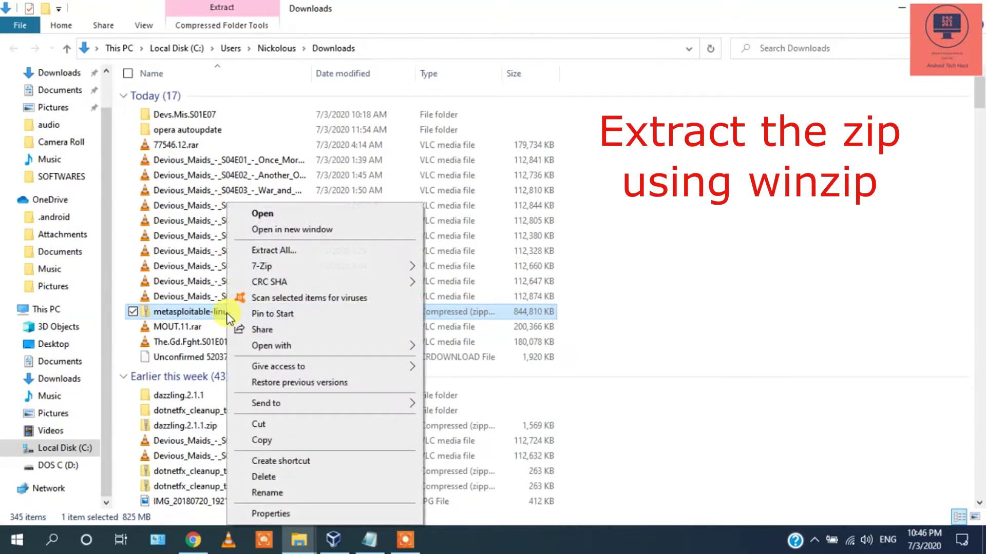
pyautogui.moveTo(345, 269)
pyautogui.click(556, 329)
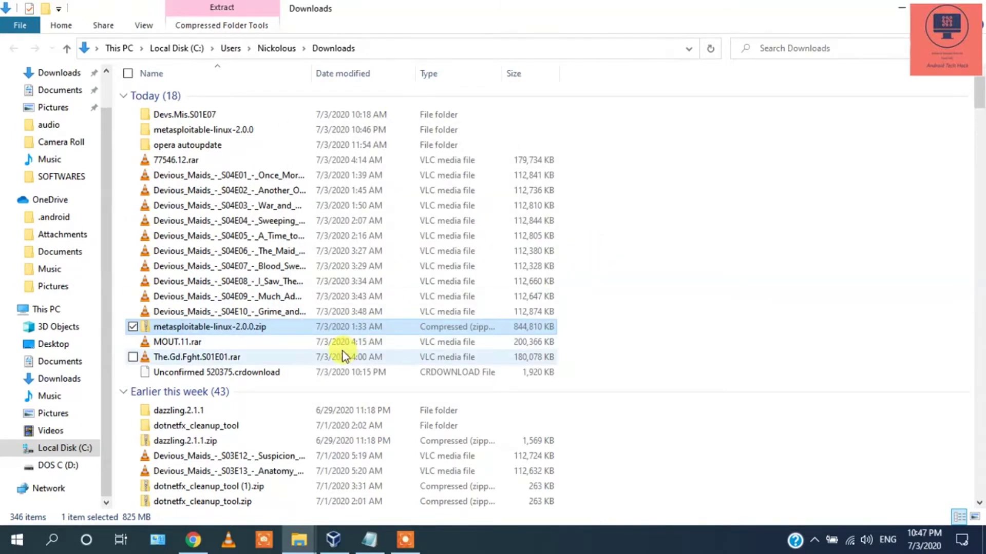
# Step: Examine the files in the extracted Metasploitable2-Linux folder, return to Downloads and minimise the open windows
pyautogui.doubleClick(278, 131)
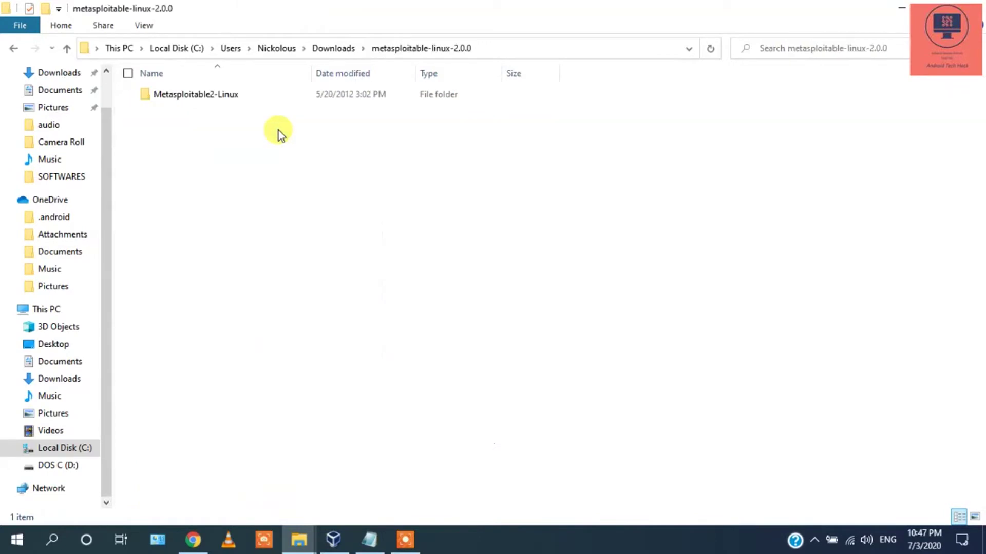
pyautogui.doubleClick(255, 97)
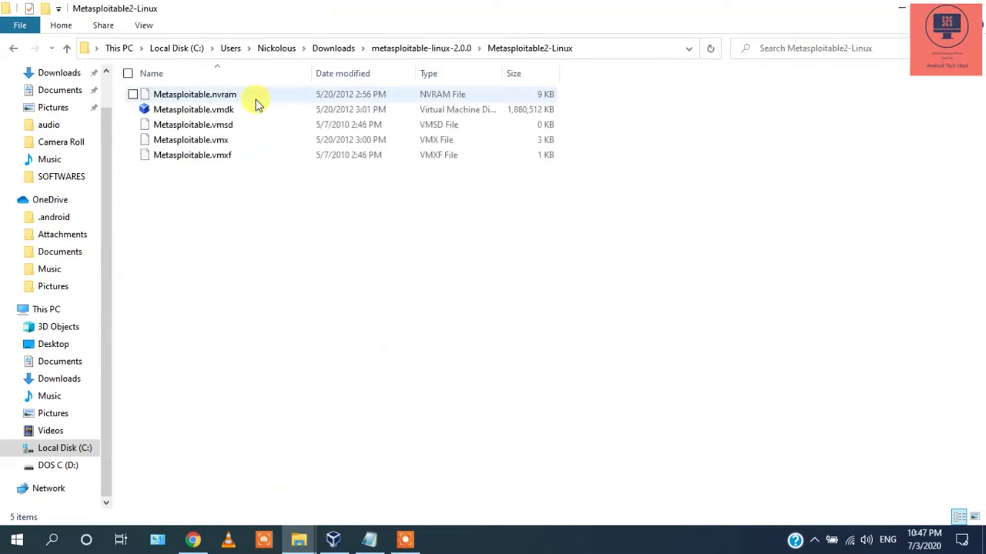
pyautogui.click(329, 50)
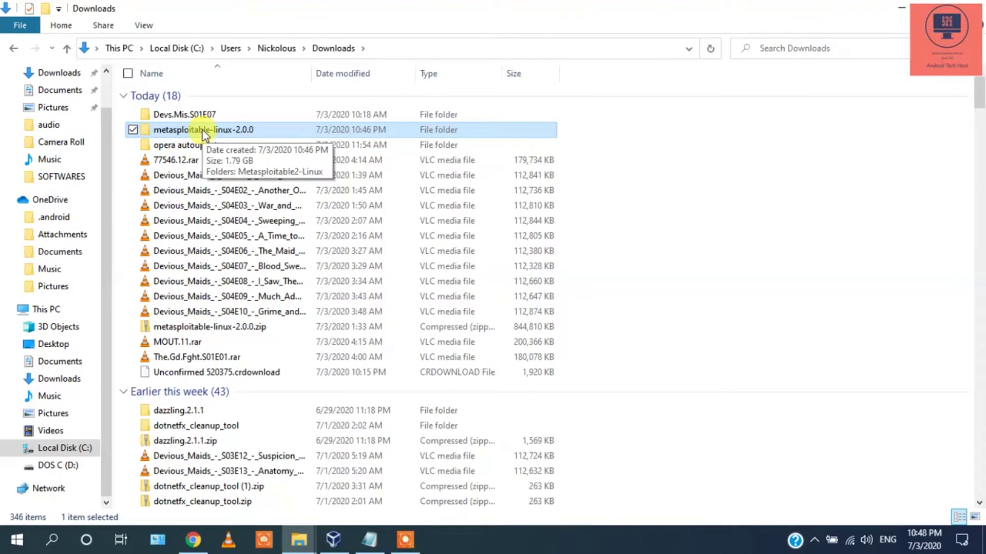
pyautogui.click(904, 6)
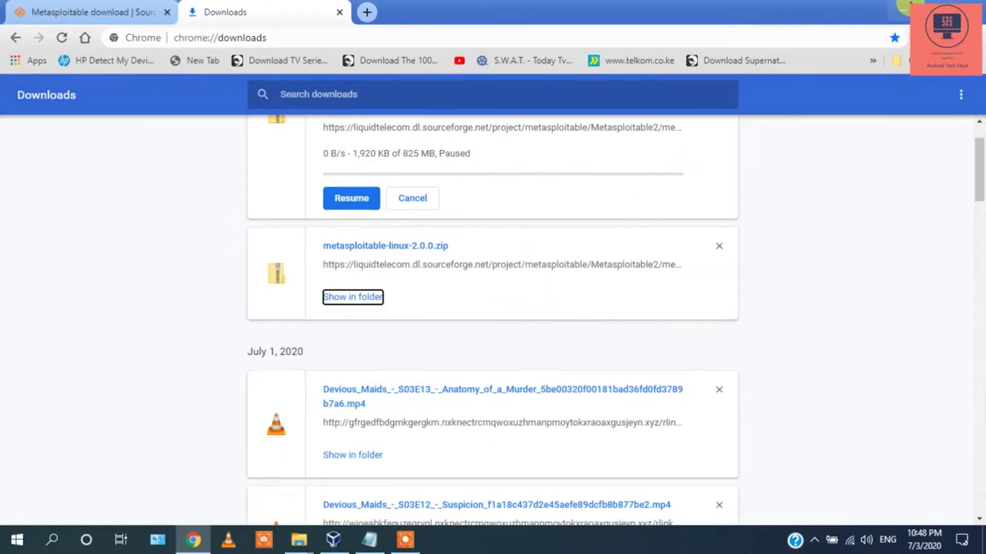
pyautogui.click(906, 7)
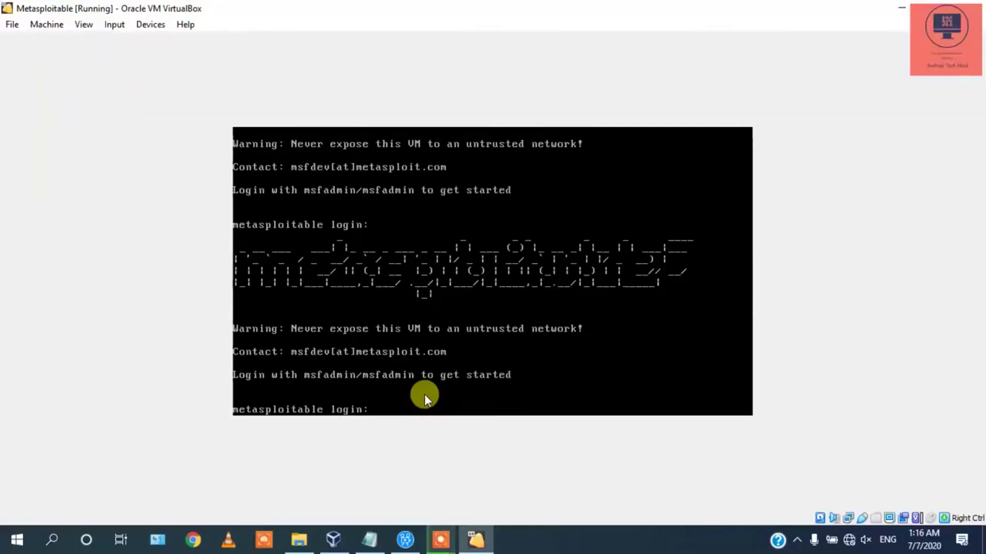
# Step: Log in to the running Metasploitable virtual machine by entering the default username and the account password
pyautogui.write('msfadmin')
pyautogui.press('Return')
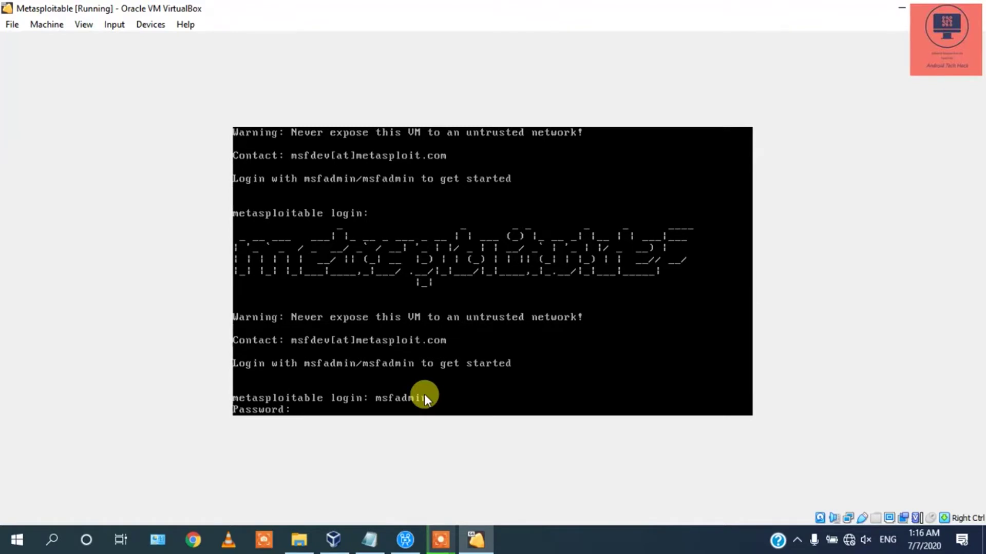
pyautogui.press('Return')
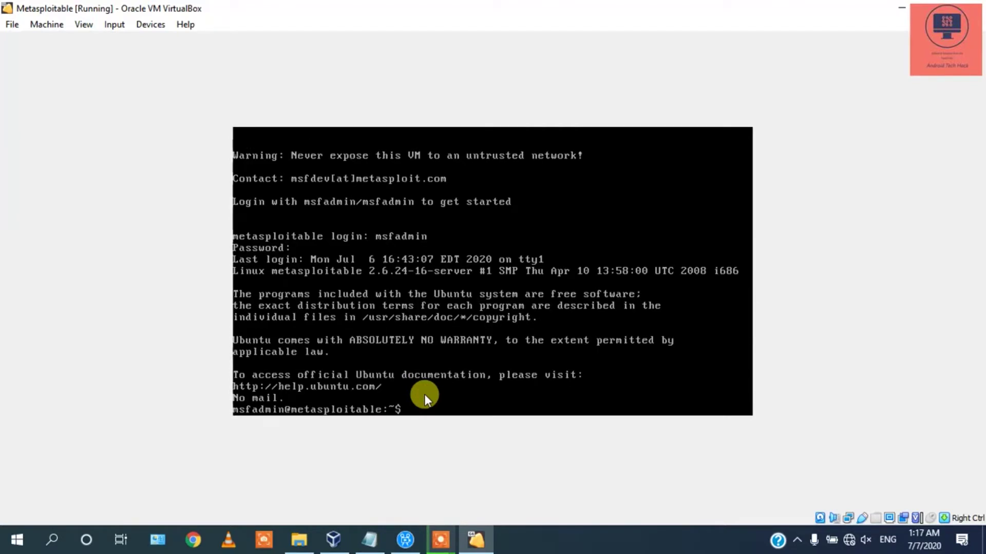
# Step: Display the virtual machine's network configuration with ifconfig and list the home directory's contents with ls
pyautogui.write('ifconfig')
pyautogui.press('Return')
pyautogui.write('ls')
pyautogui.press('Return')
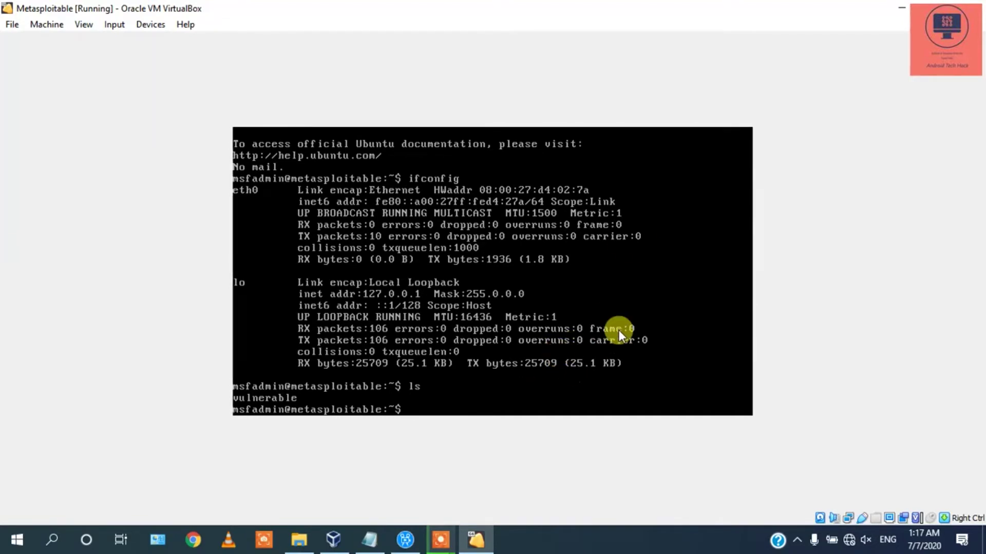
pyautogui.click(652, 251)
pyautogui.click(638, 165)
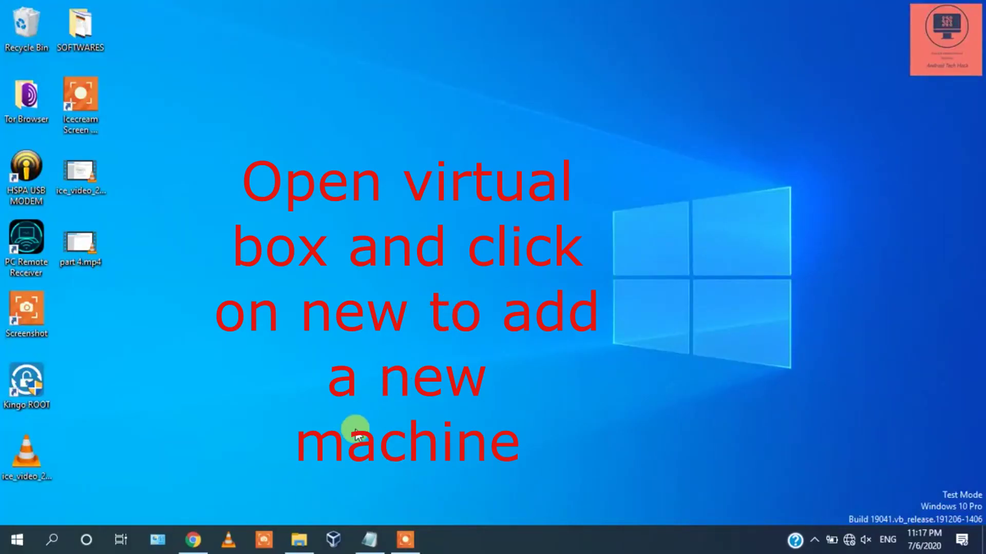
# Step: Switch to VirtualBox and begin creating a new virtual machine named Metasploitable
pyautogui.click(329, 540)
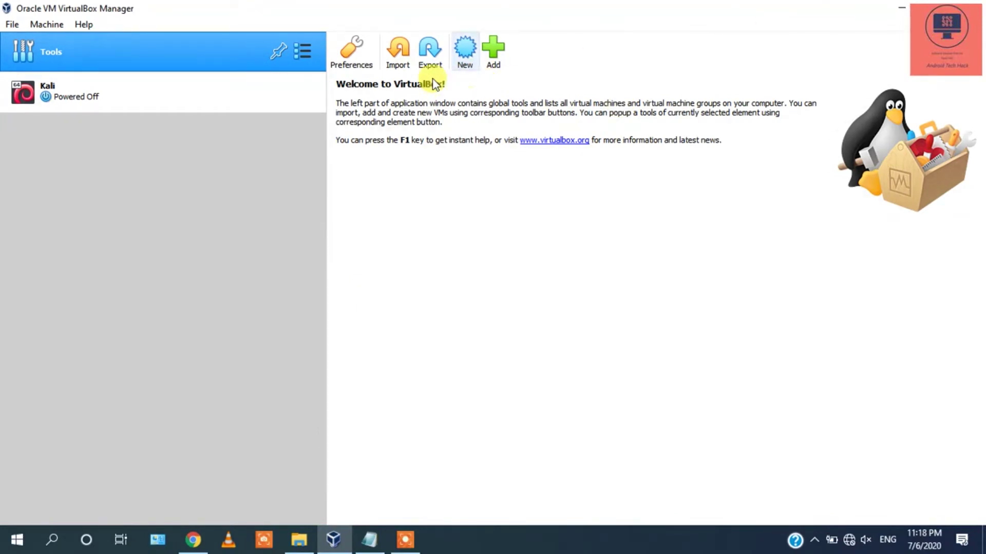
pyautogui.click(465, 49)
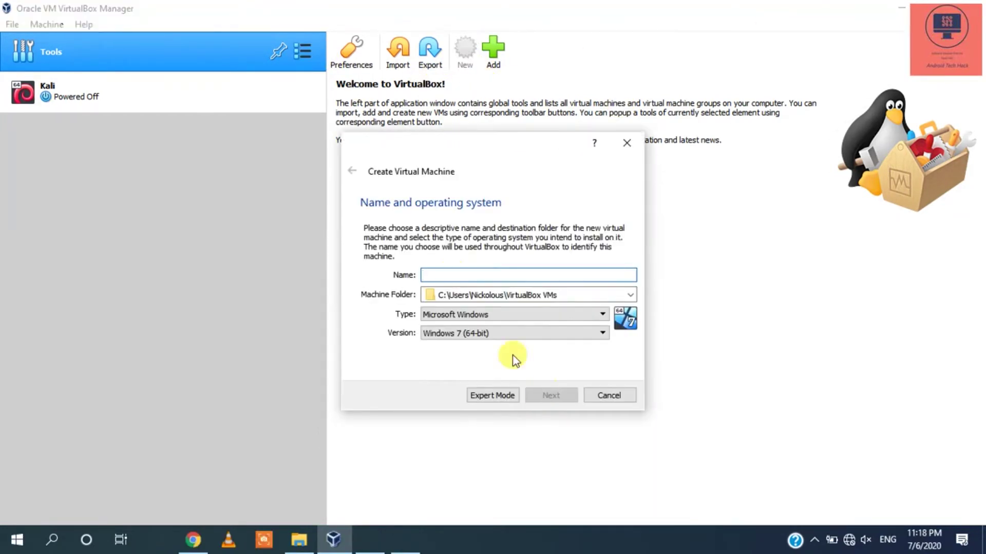
pyautogui.write('M')
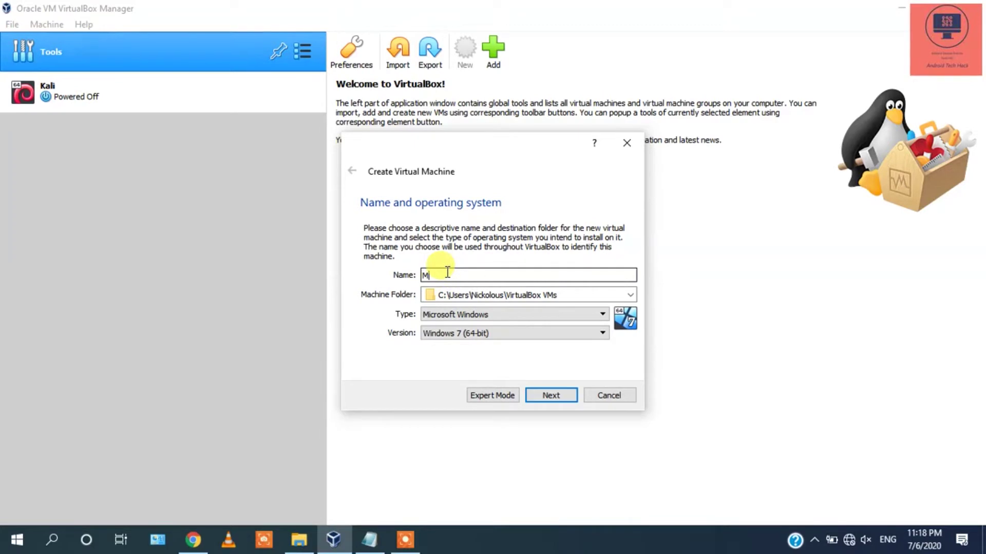
pyautogui.write('etasploitable')
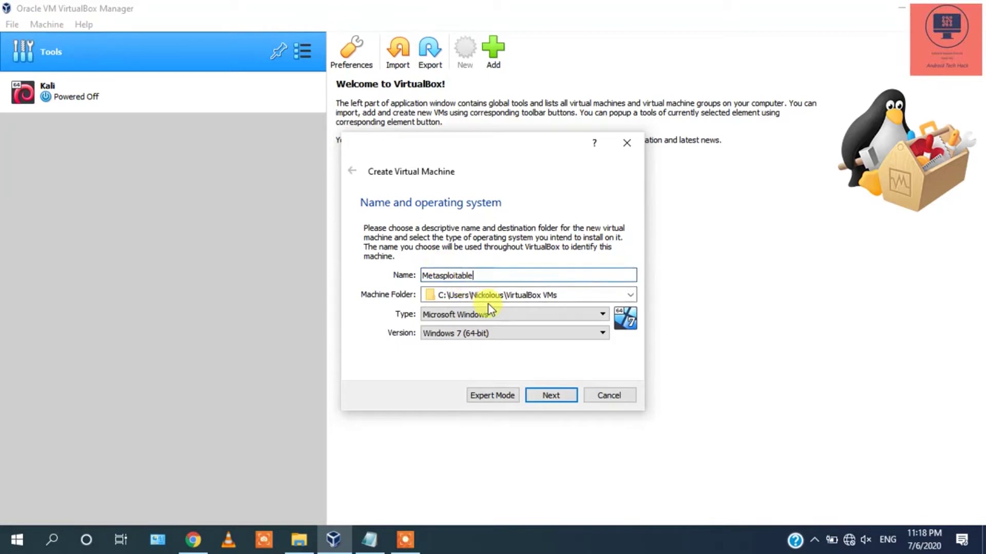
# Step: Set the new machine's type to Linux and its version to Other Linux (64-bit), and continue to the memory size
pyautogui.click(522, 316)
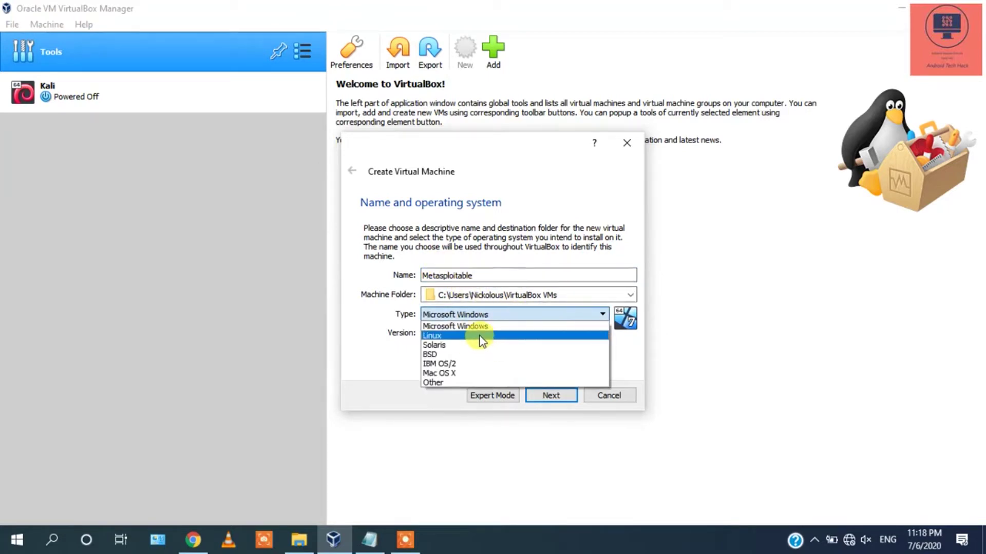
pyautogui.click(481, 337)
pyautogui.click(506, 332)
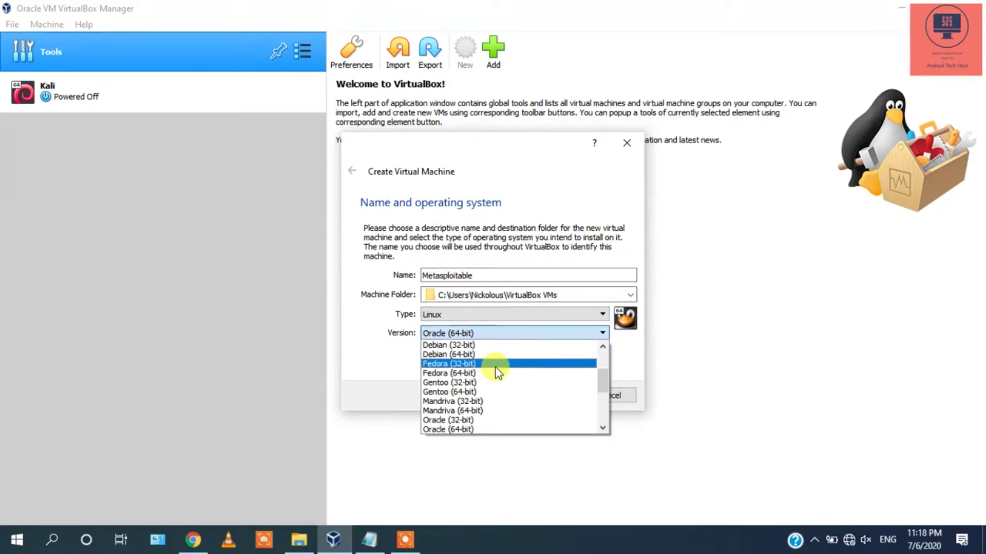
pyautogui.scroll(-3, 493, 418)
pyautogui.click(469, 430)
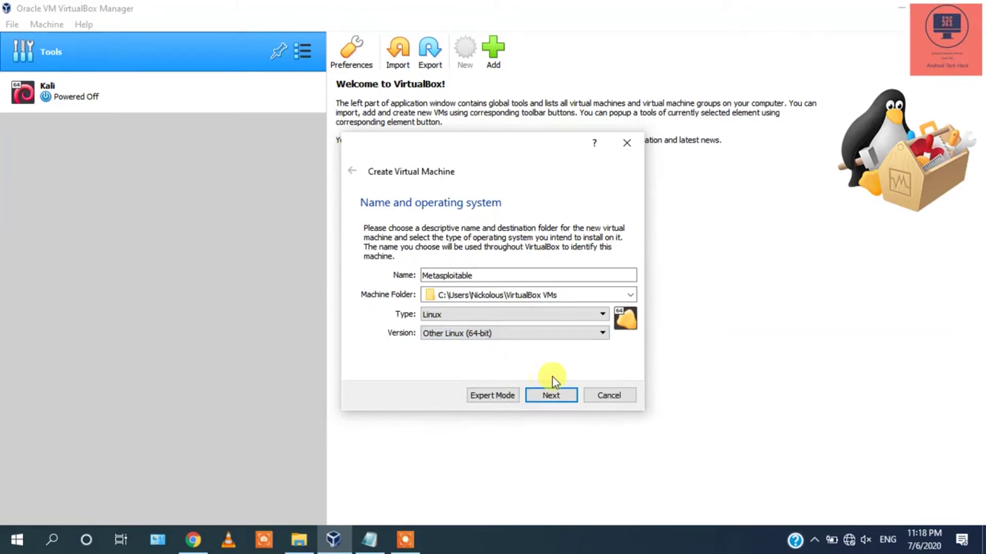
pyautogui.click(551, 396)
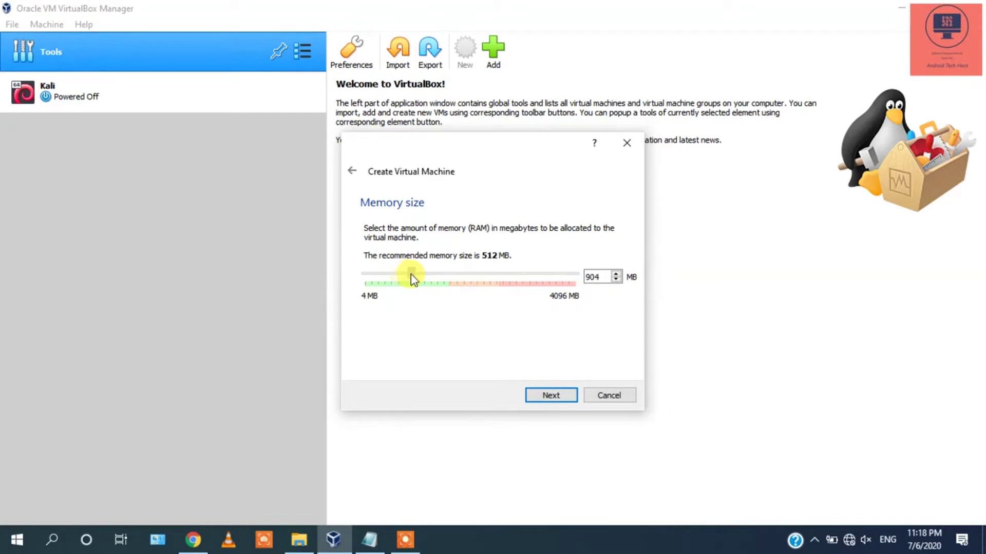
# Step: Allocate 1024 MB of memory and choose to create a dynamically allocated VMDK virtual hard disk
pyautogui.click(540, 393)
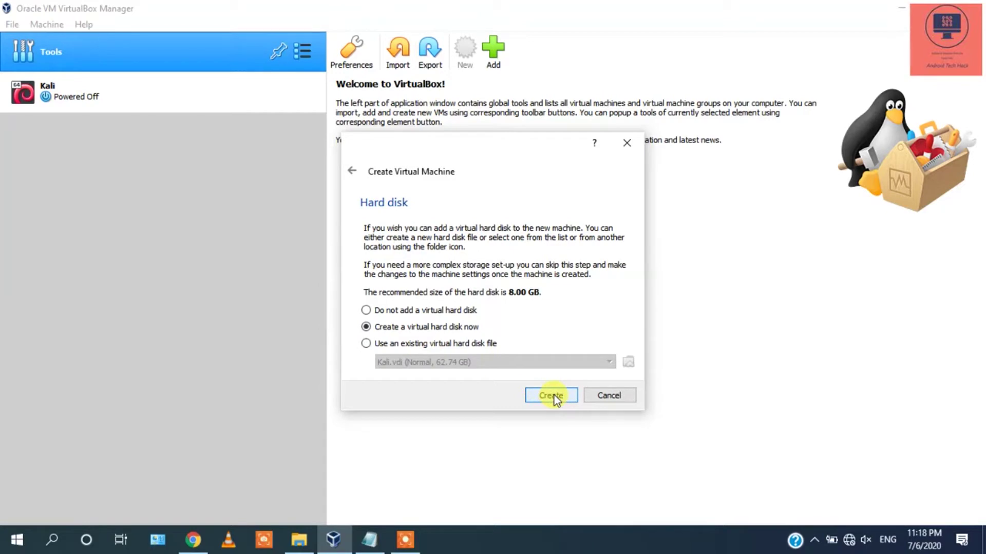
pyautogui.click(554, 395)
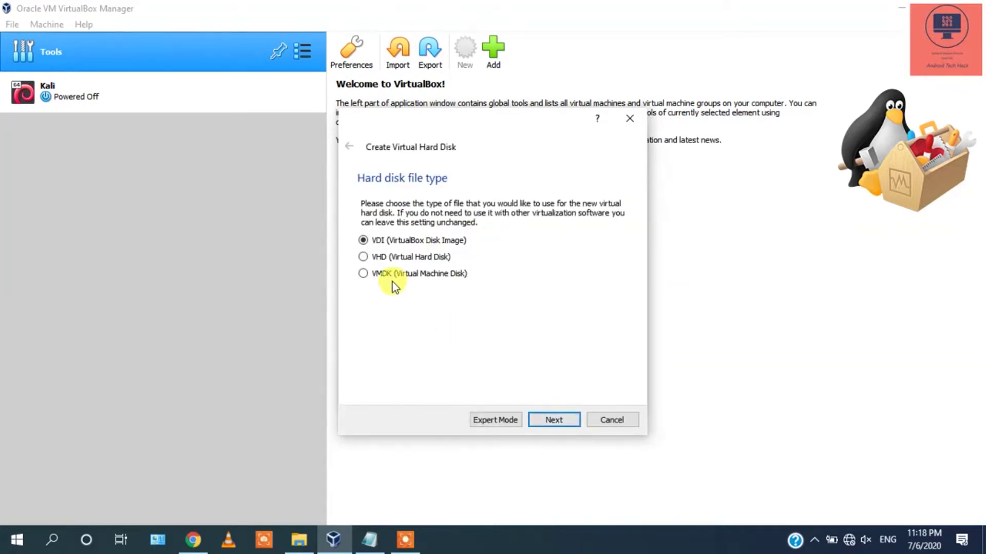
pyautogui.click(364, 274)
pyautogui.click(555, 420)
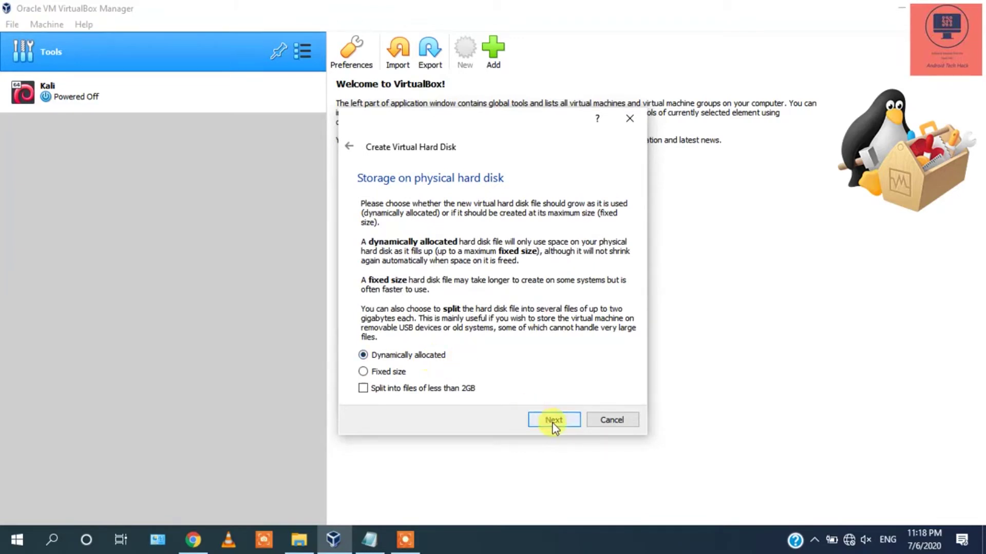
pyautogui.click(552, 423)
# Step: Set the virtual hard disk's size to about 40.95 GB and finish creating the machine
pyautogui.click(515, 286)
pyautogui.moveTo(479, 281); pyautogui.dragTo(502, 277)
pyautogui.click(558, 420)
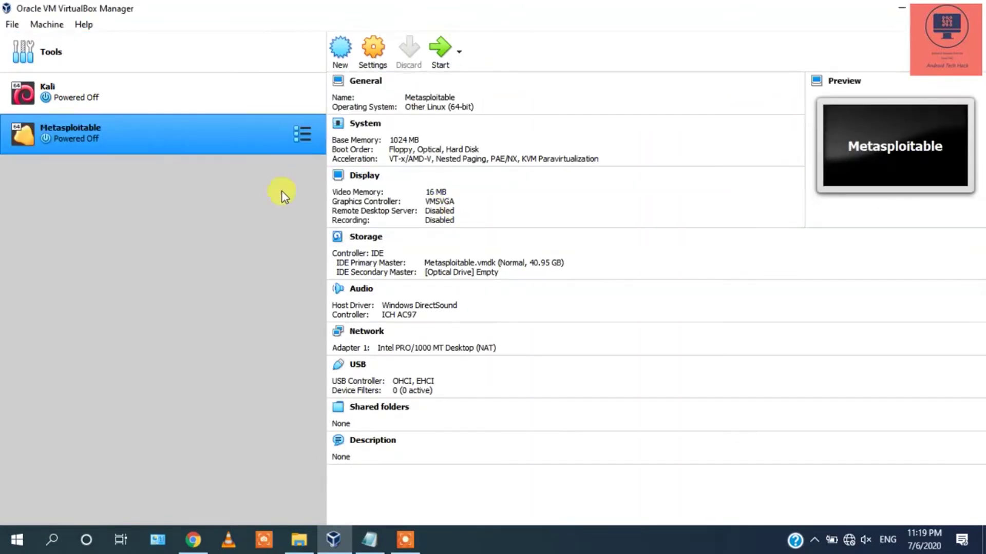
# Step: Open the Metasploitable machine's settings and bring up its storage devices
pyautogui.click(364, 56)
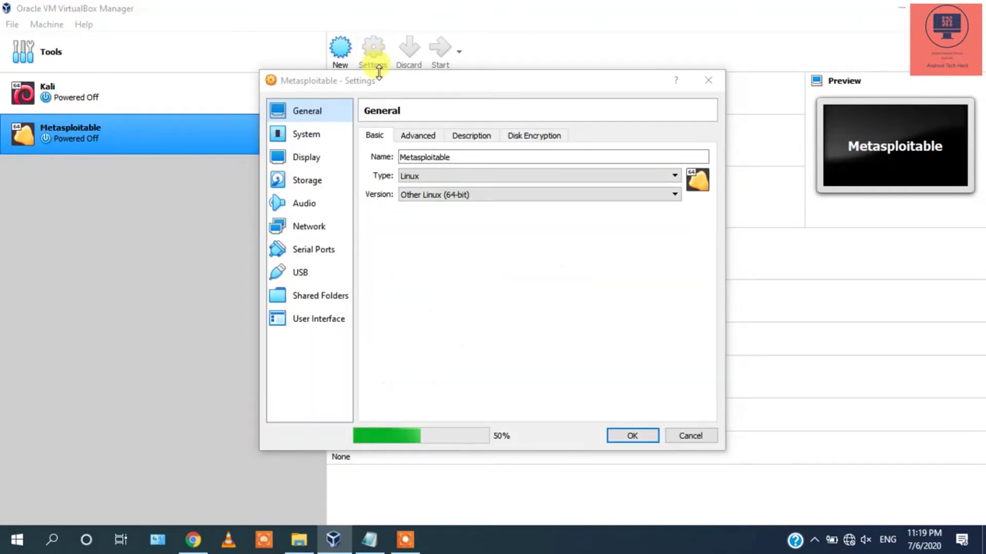
pyautogui.click(315, 135)
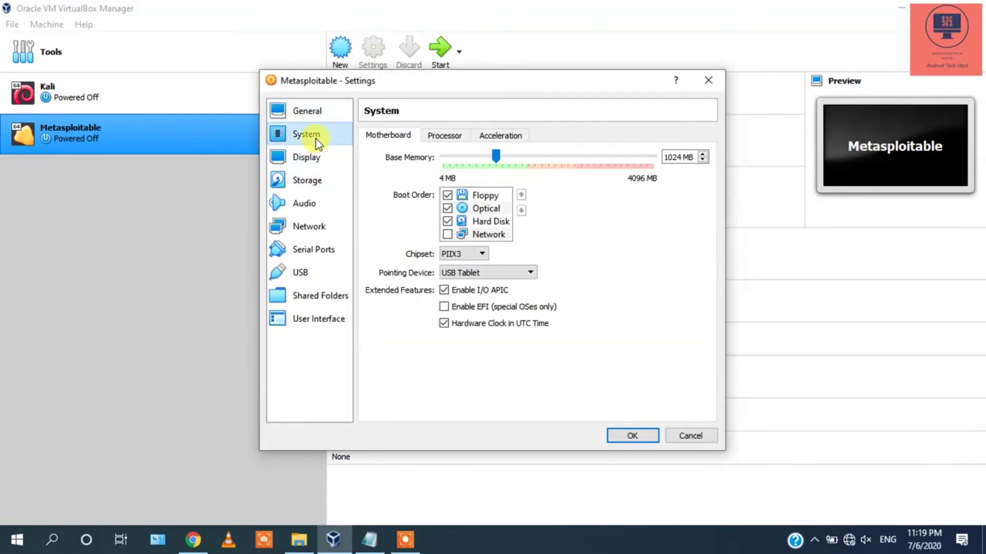
pyautogui.click(308, 160)
pyautogui.click(308, 137)
pyautogui.click(307, 157)
pyautogui.click(308, 182)
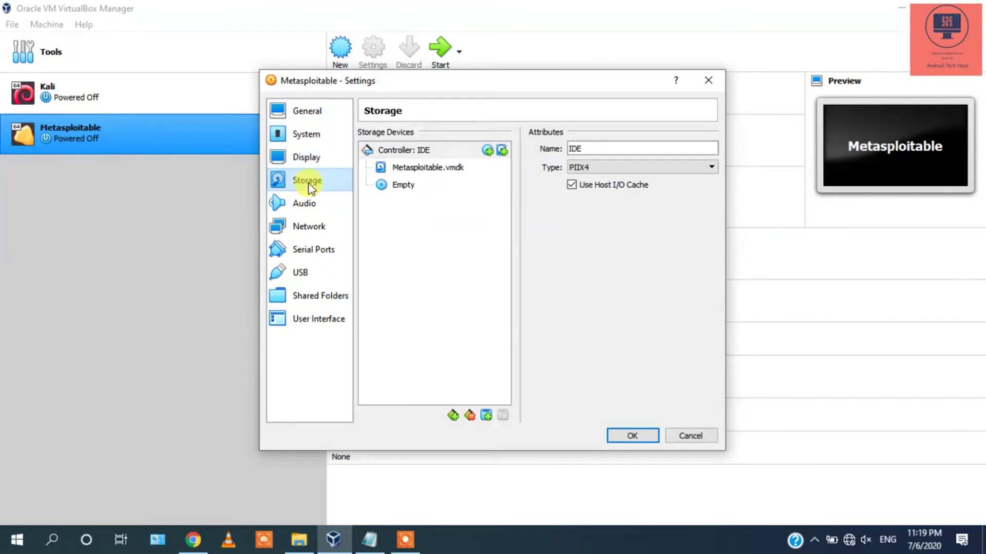
pyautogui.click(407, 184)
pyautogui.click(425, 167)
pyautogui.rightClick(428, 172)
pyautogui.click(403, 168)
pyautogui.rightClick(409, 165)
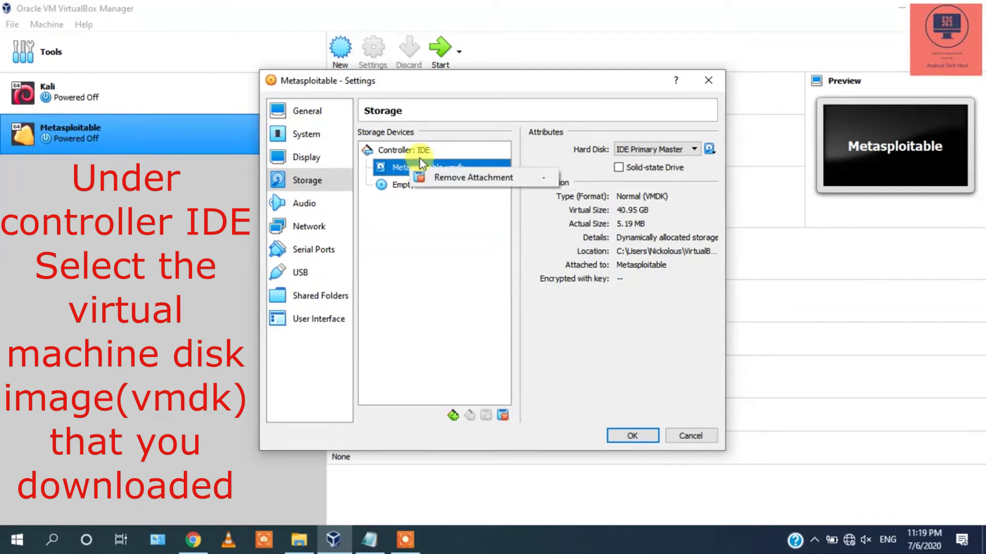
# Step: Begin attaching another hard disk to Controller: IDE by opening the selection of an existing virtual hard disk file
pyautogui.click(421, 155)
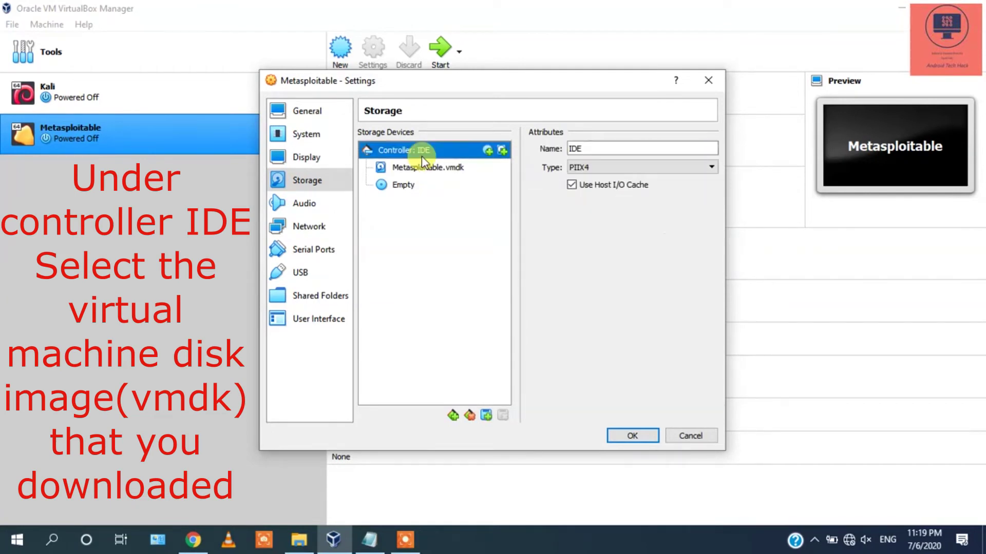
pyautogui.click(503, 151)
pyautogui.scroll(-1, 451, 287)
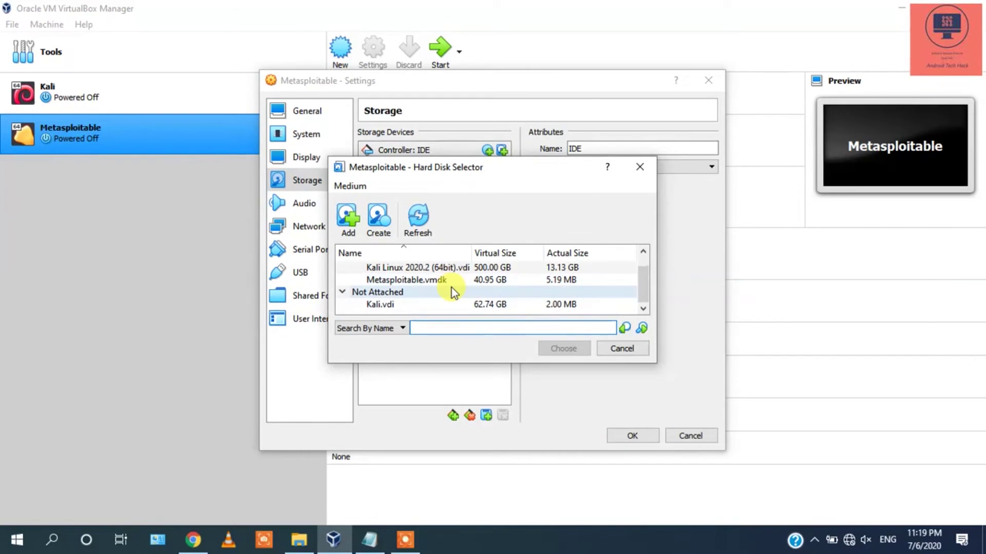
pyautogui.scroll(1, 451, 287)
pyautogui.click(348, 218)
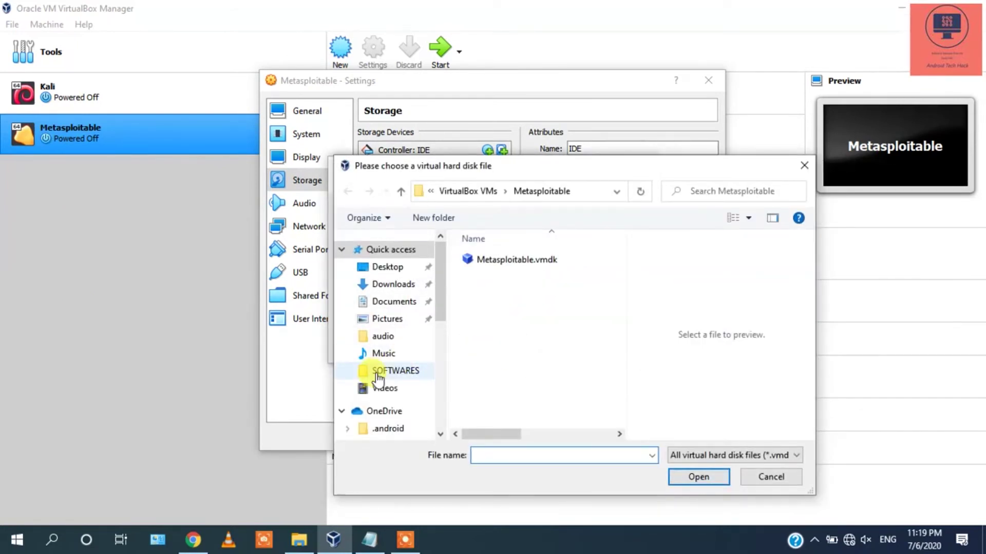
# Step: Attach Metasploitable.vmdk from the Metasploitable2-Linux folder inside metasploitable-linux-2.0.0 in Downloads to the IDE controller
pyautogui.click(392, 284)
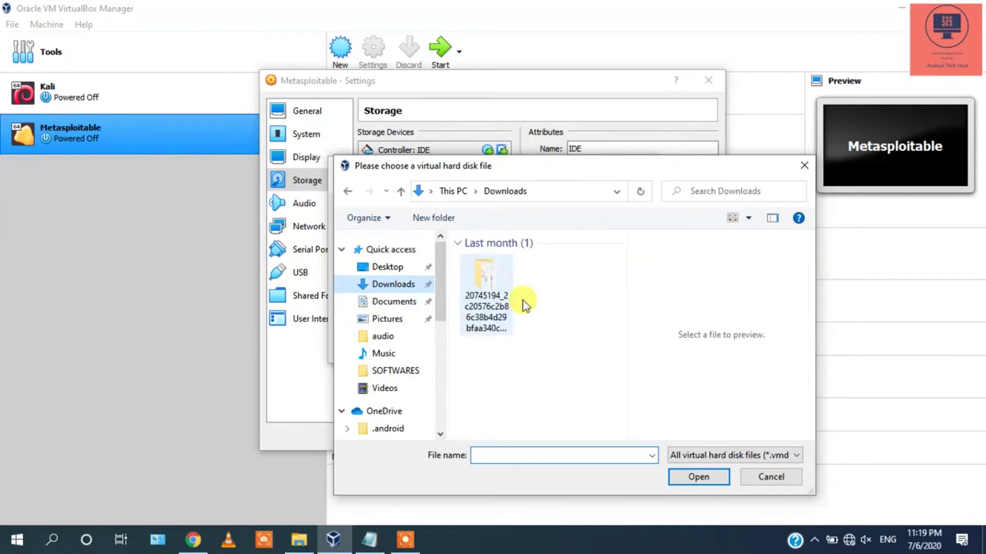
pyautogui.scroll(-10, 570, 367)
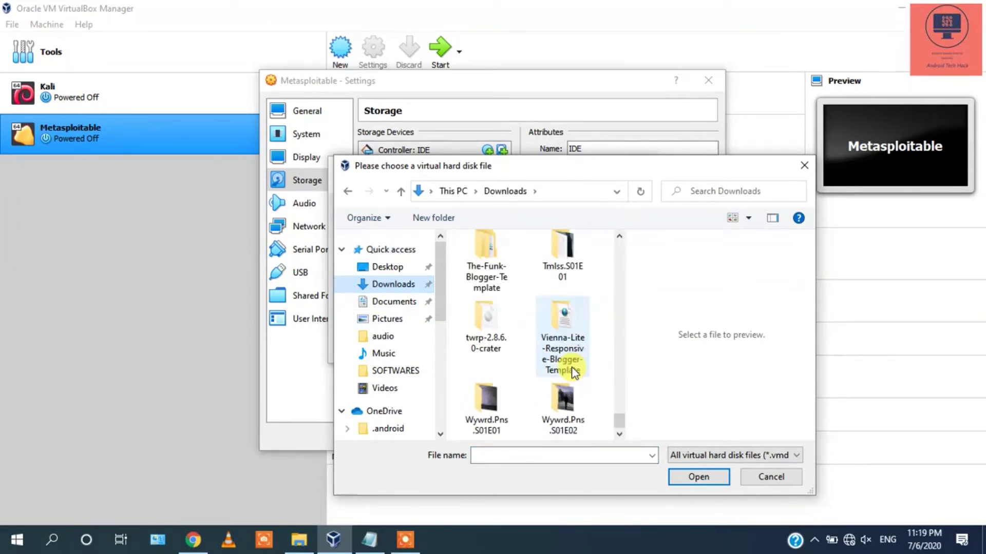
pyautogui.scroll(5, 570, 359)
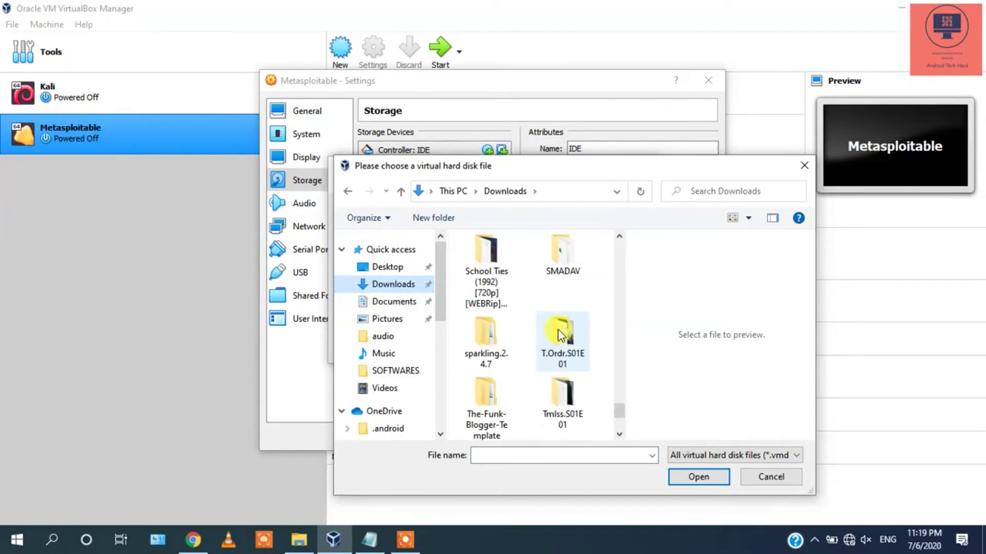
pyautogui.scroll(8, 559, 334)
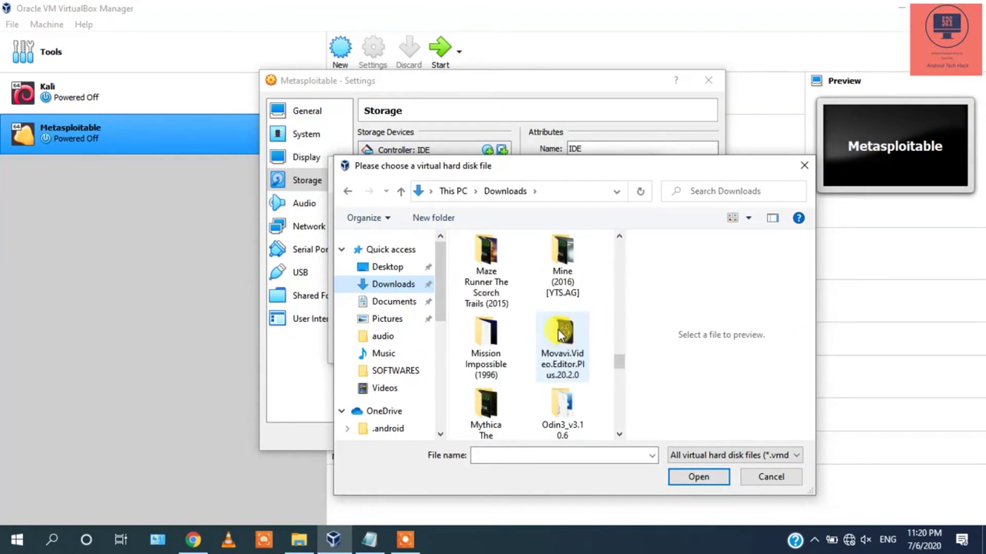
pyautogui.scroll(-2, 559, 335)
pyautogui.scroll(5, 560, 335)
pyautogui.scroll(6, 560, 335)
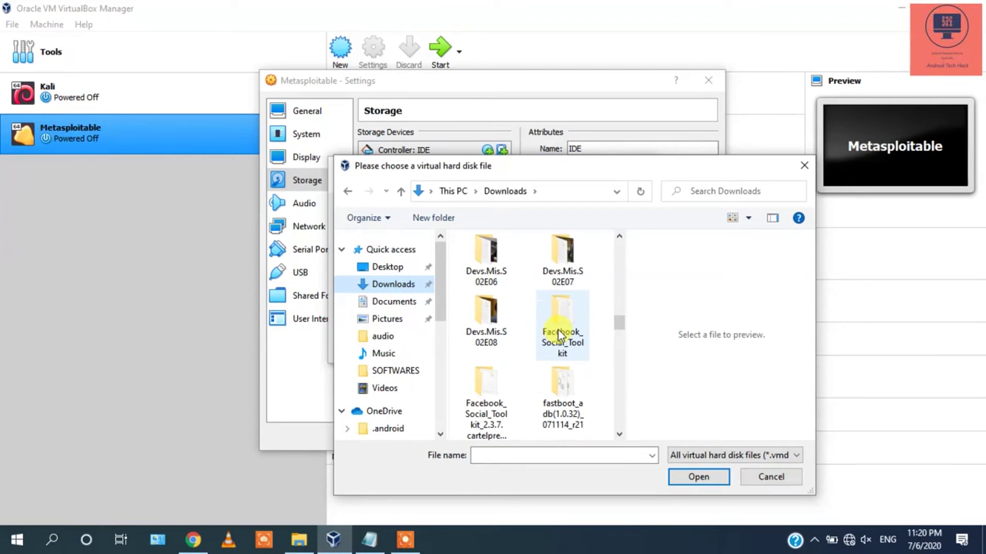
pyautogui.scroll(4, 560, 335)
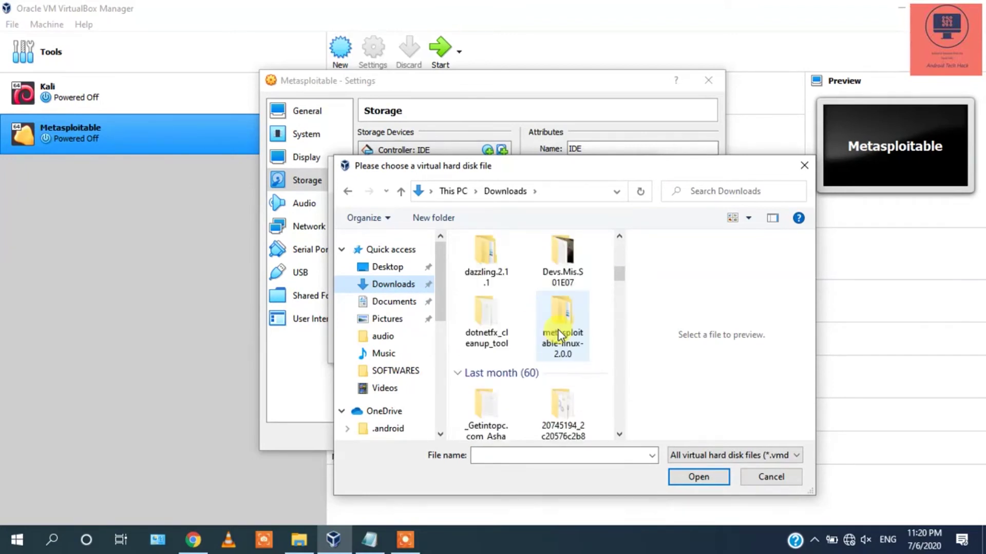
pyautogui.doubleClick(557, 329)
pyautogui.doubleClick(532, 261)
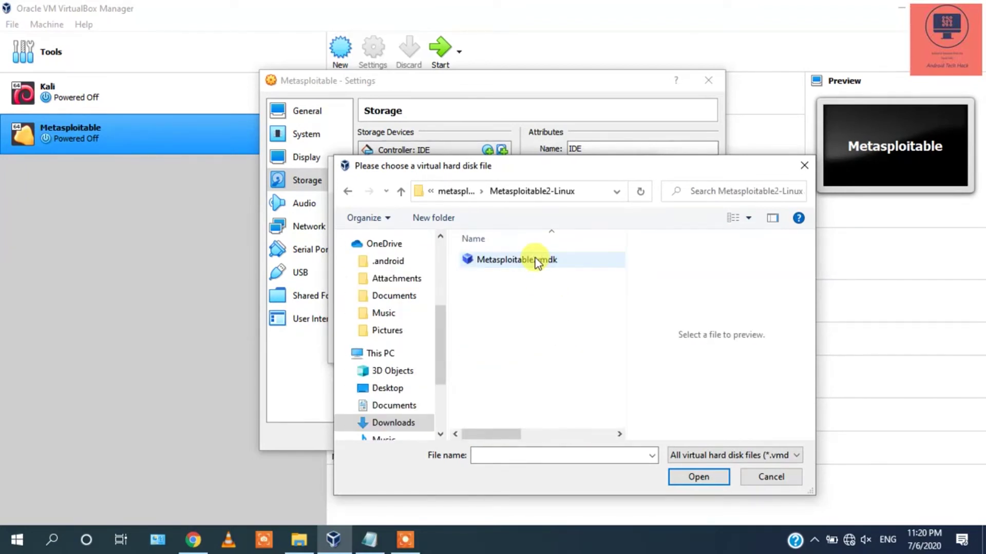
pyautogui.doubleClick(519, 259)
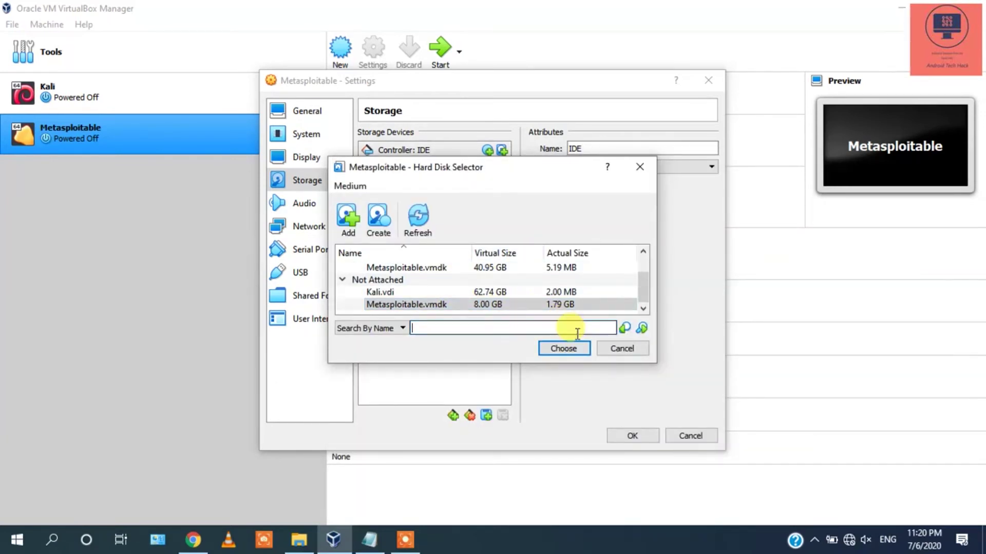
pyautogui.click(565, 348)
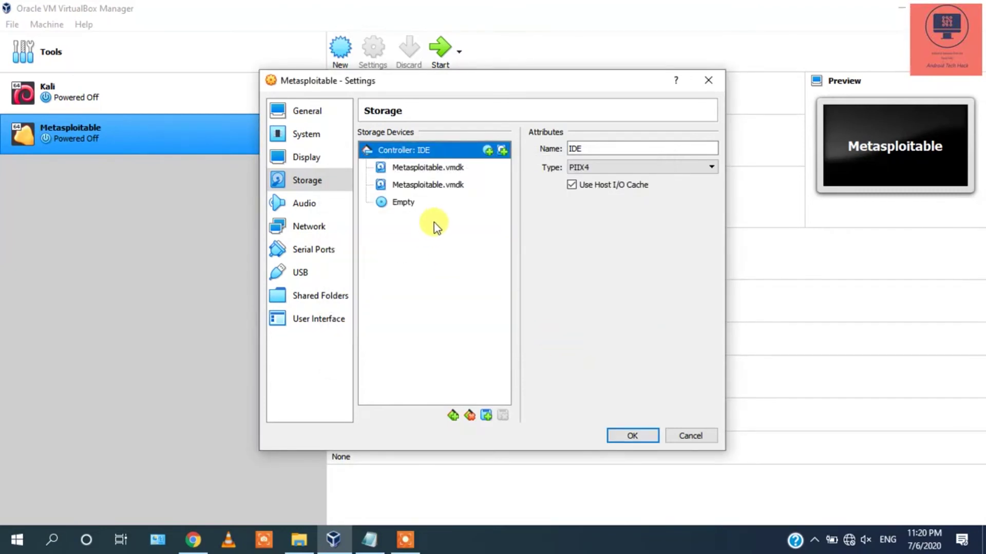
# Step: Remove the 40.95 GB Metasploitable.vmdk attachment from the IDE controller
pyautogui.click(431, 170)
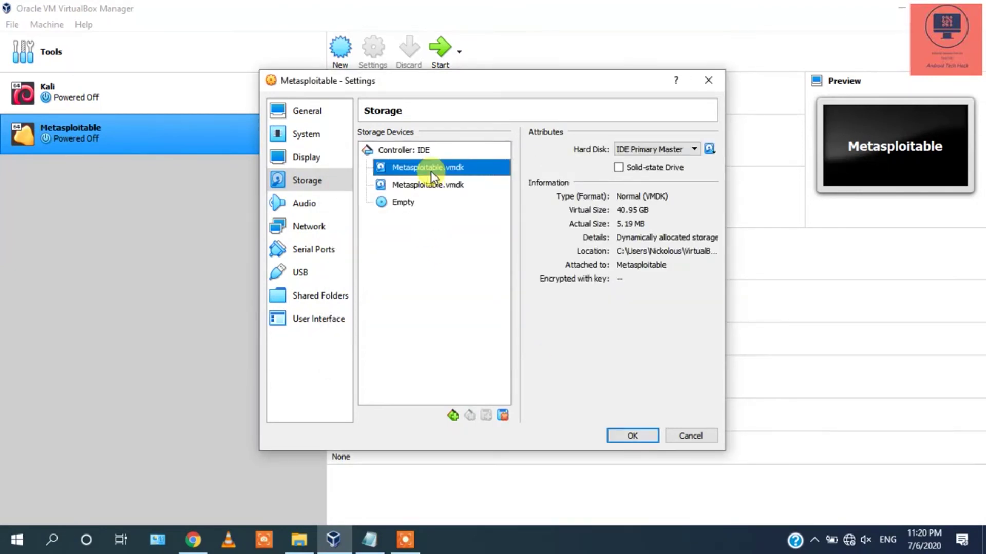
pyautogui.rightClick(420, 170)
pyautogui.click(461, 176)
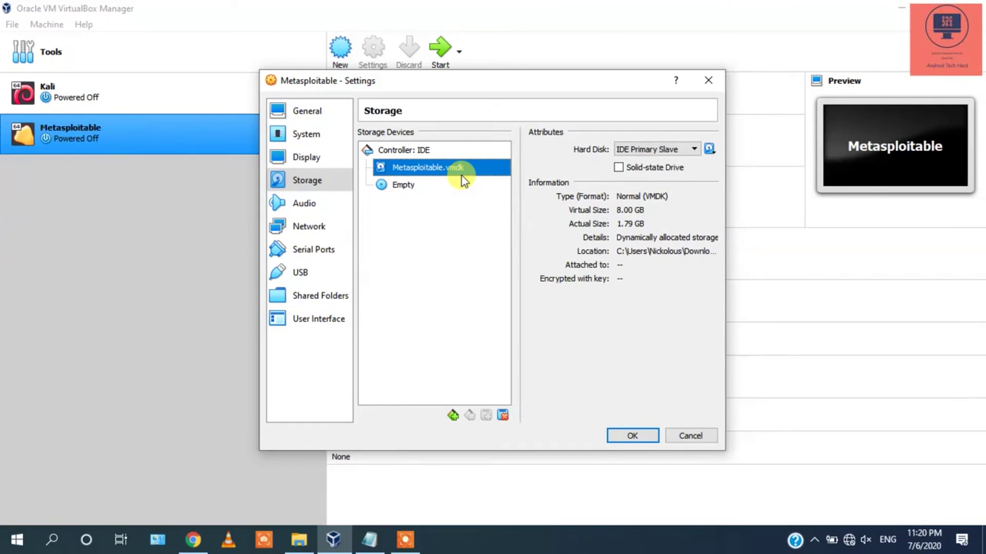
# Step: Remove the empty optical drive from the IDE controller and save the machine's settings
pyautogui.rightClick(404, 187)
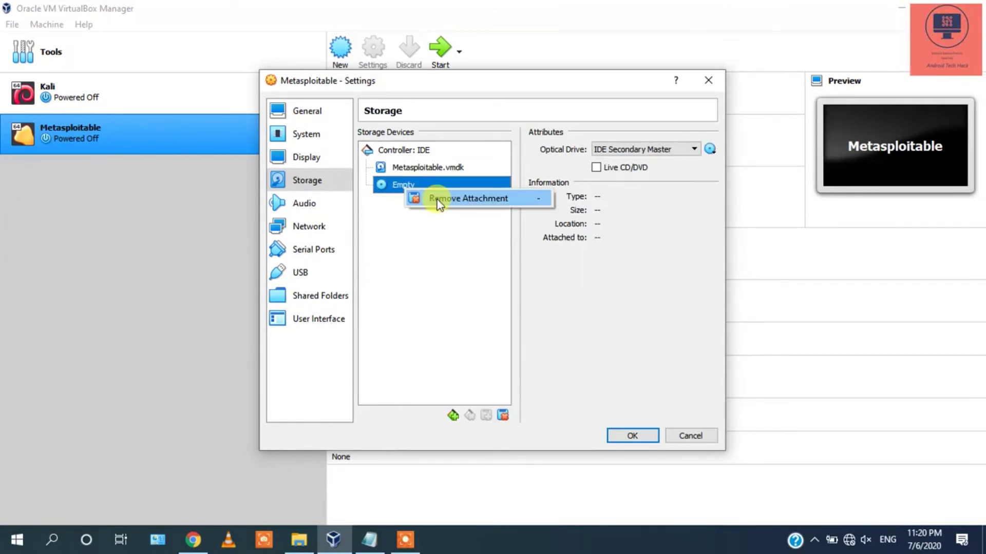
pyautogui.click(416, 198)
pyautogui.click(473, 321)
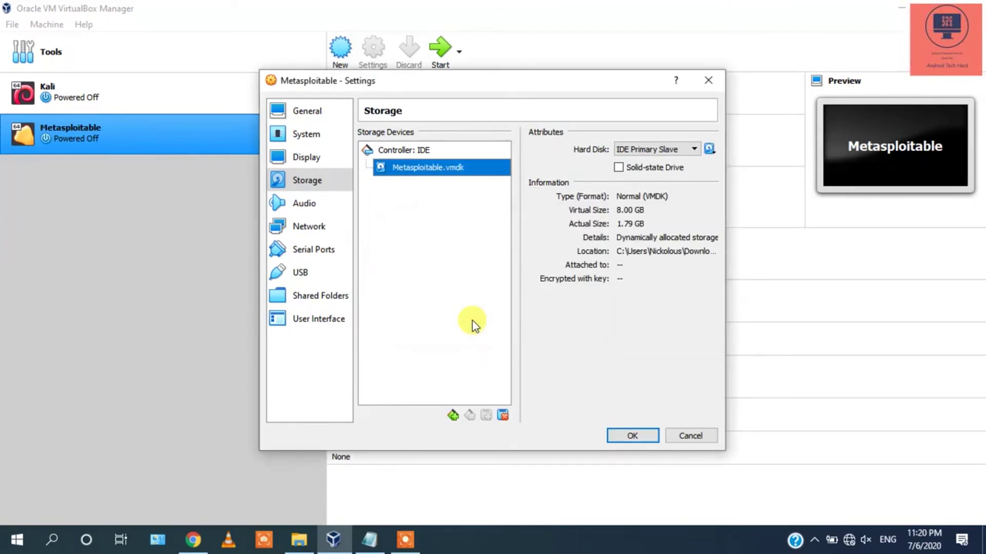
pyautogui.click(632, 436)
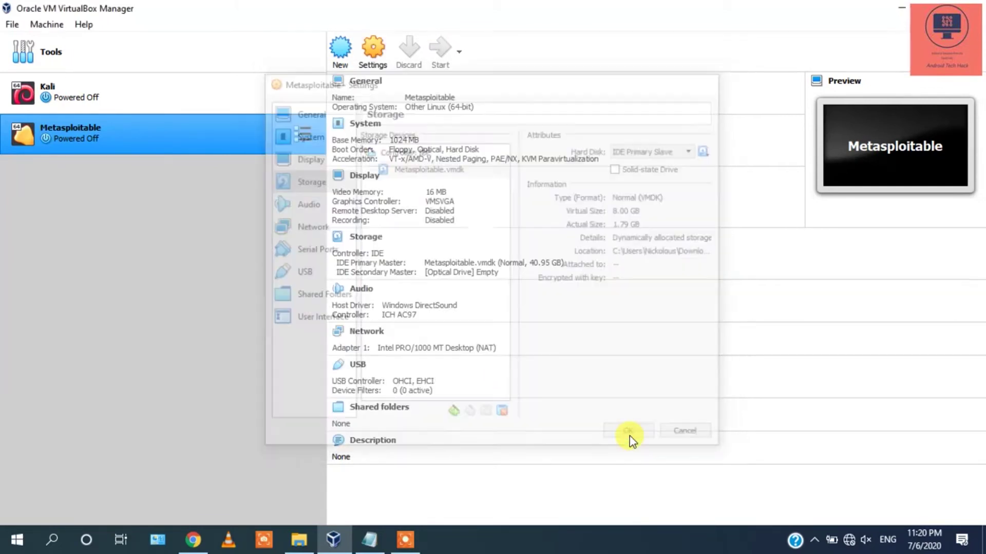
# Step: Start the Metasploitable virtual machine and dismiss the keyboard auto-capture notice
pyautogui.click(442, 54)
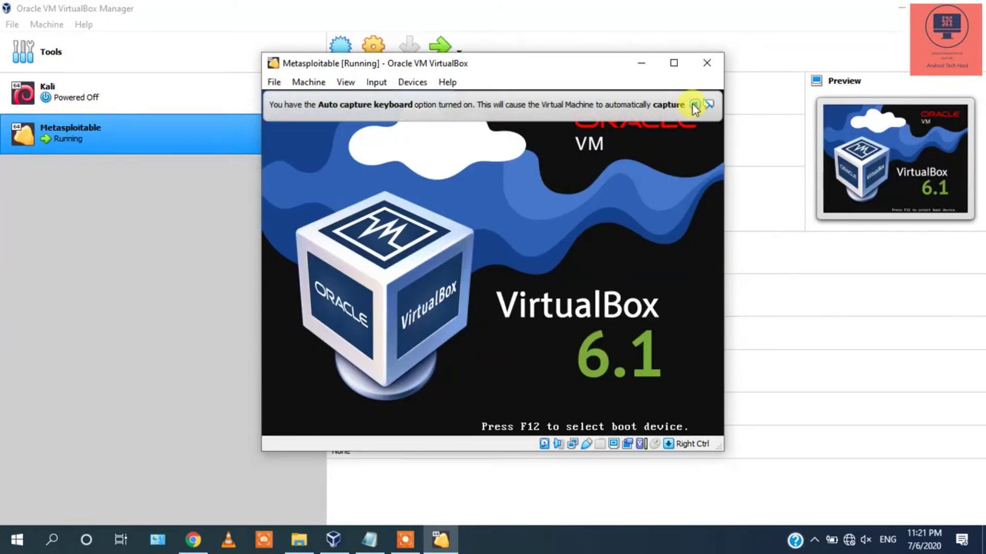
pyautogui.click(693, 105)
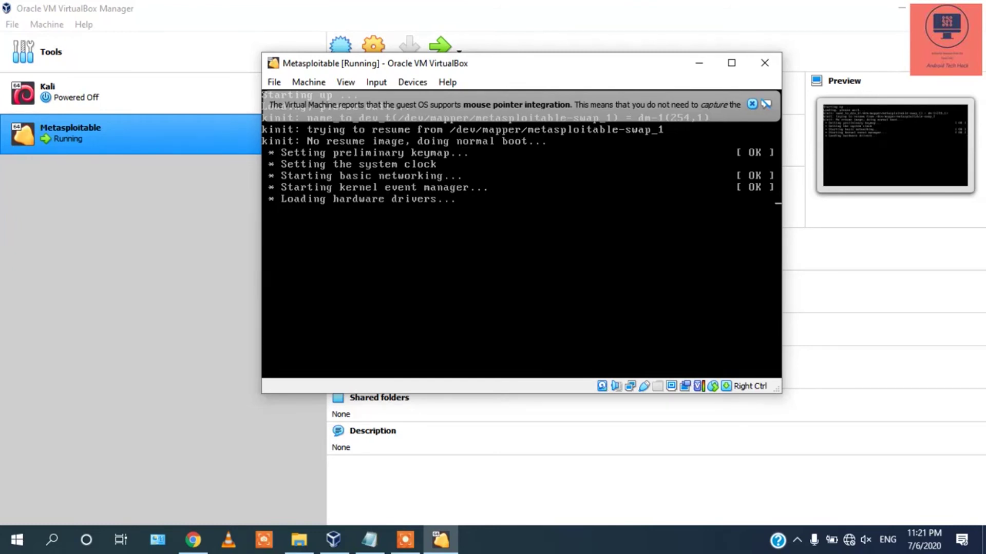
# Step: Maximize the running Metasploitable virtual machine window and dismiss the mouse pointer integration notice
pyautogui.click(731, 63)
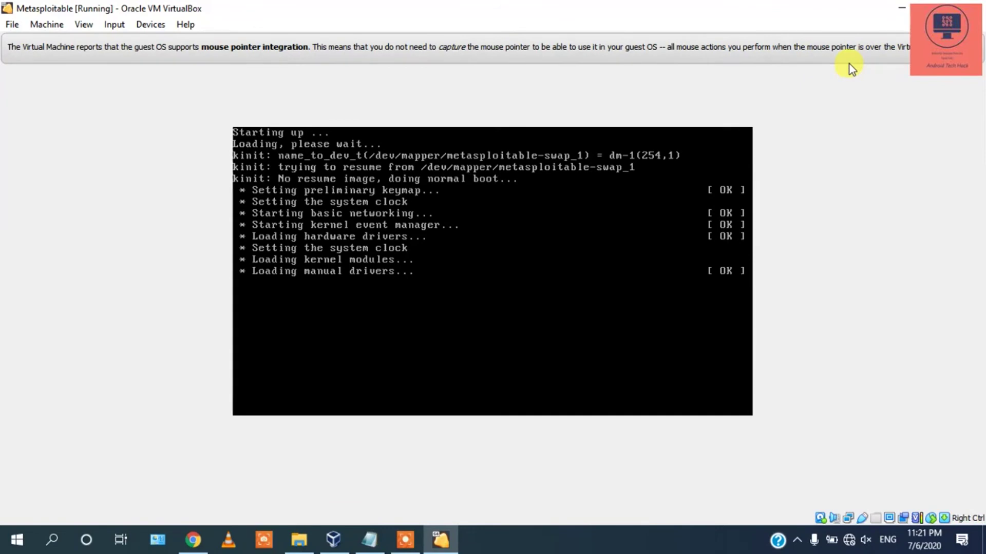
pyautogui.click(972, 48)
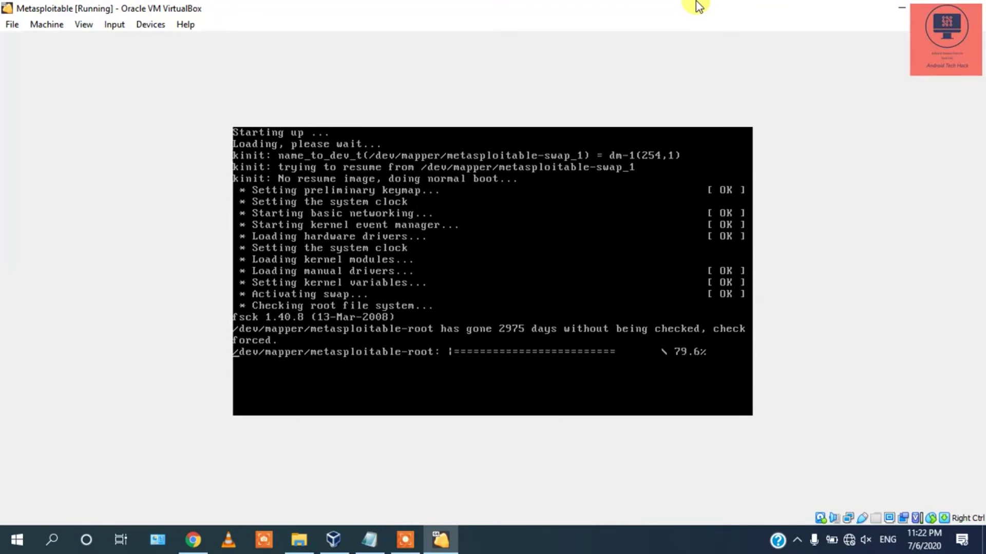
pyautogui.press('F7')
pyautogui.press('F7')
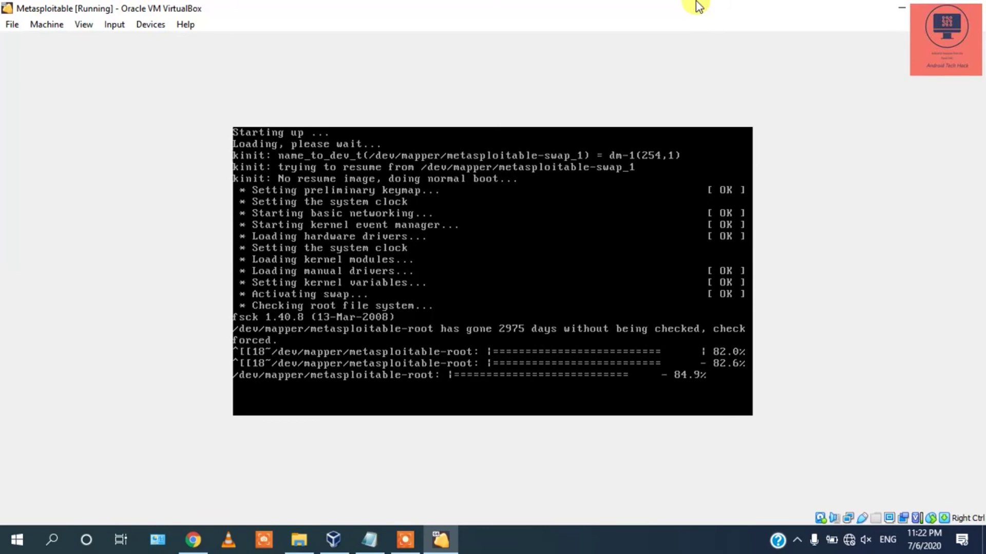
pyautogui.press('F7')
pyautogui.press('F7')
pyautogui.press('F7')
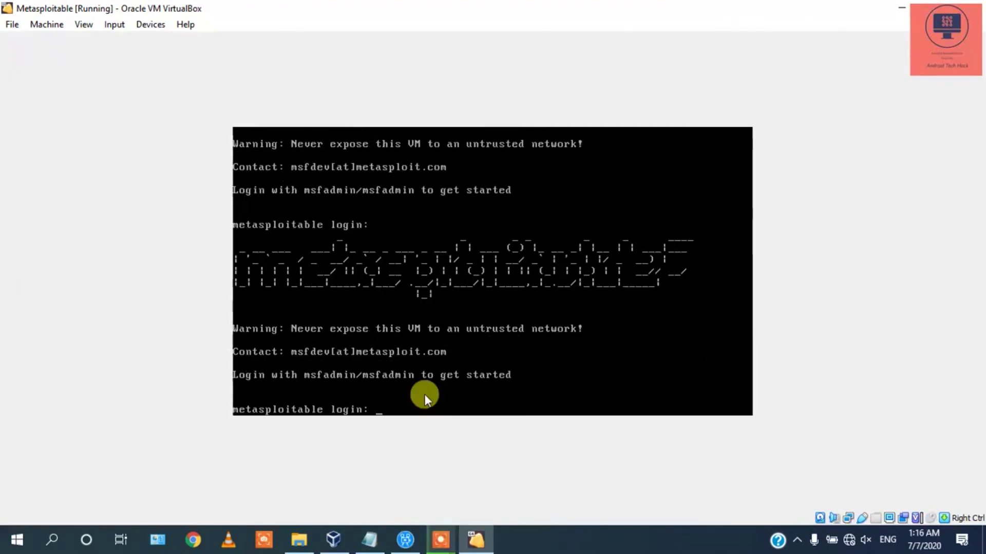
# Step: Log in at the Metasploitable console with the default account's username and password
pyautogui.write('msfadmin')
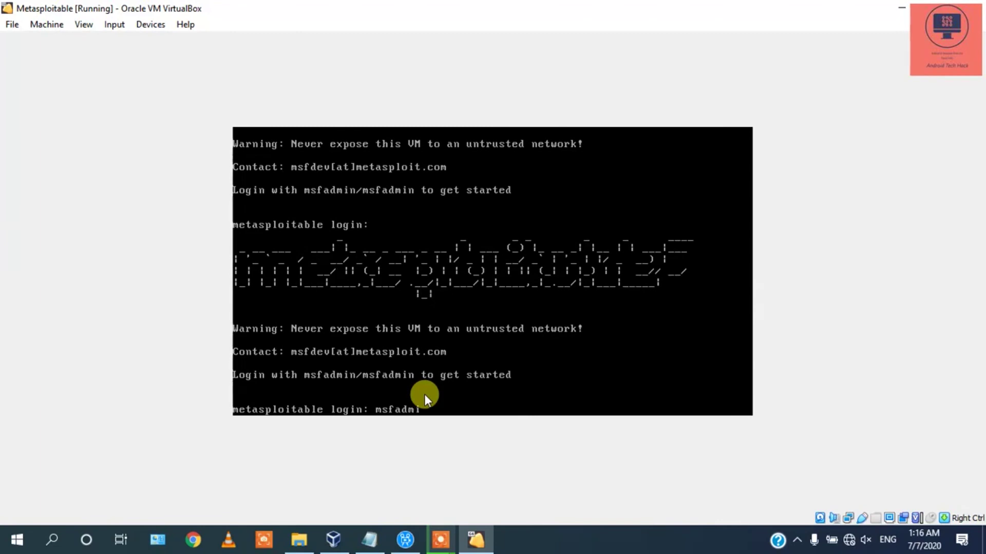
pyautogui.press('Return')
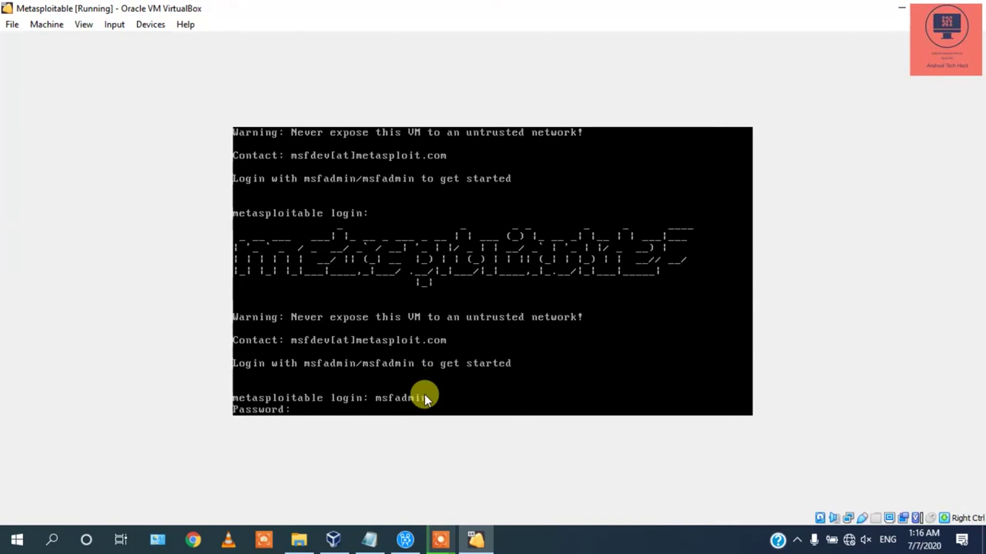
pyautogui.press('Return')
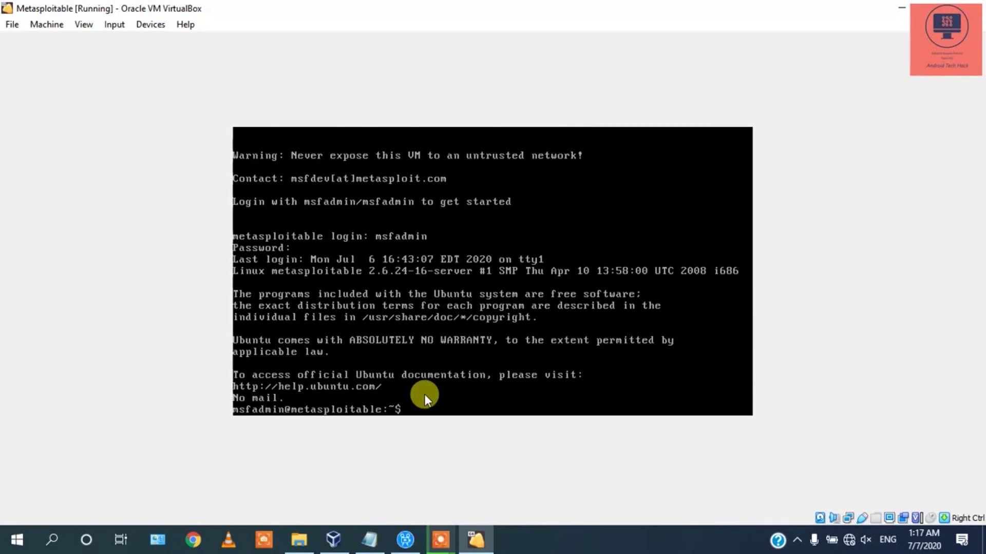
# Step: Check the network interfaces with ifconfig and list the home directory's contents with ls, leaving the mouse uncaptured
pyautogui.write('ifconfig')
pyautogui.press('Return')
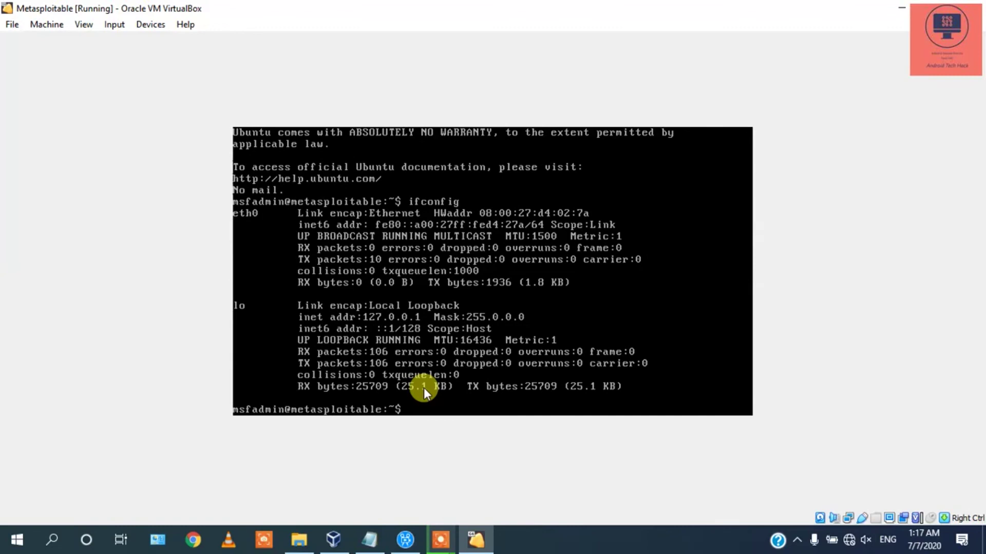
pyautogui.write('ls')
pyautogui.press('Return')
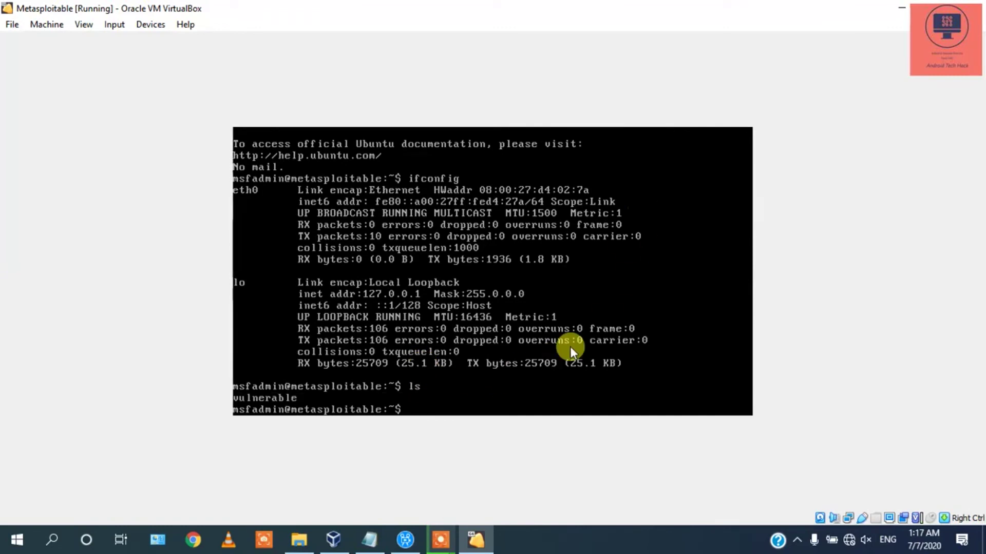
pyautogui.click(652, 251)
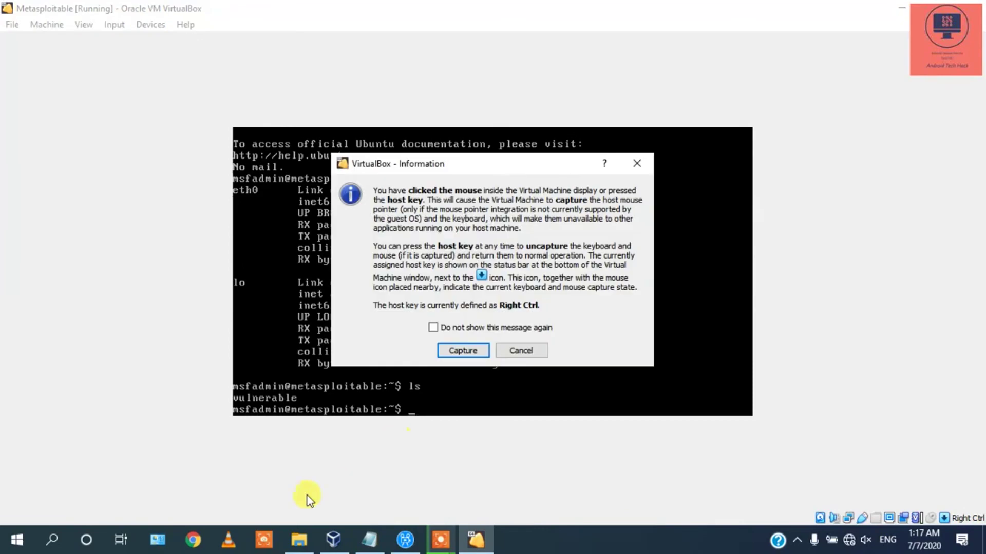
pyautogui.click(645, 165)
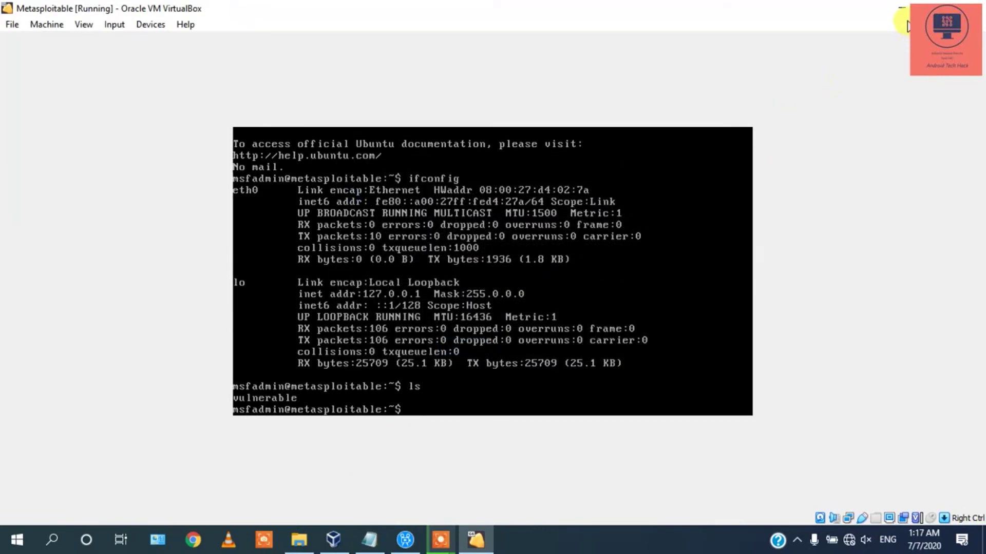